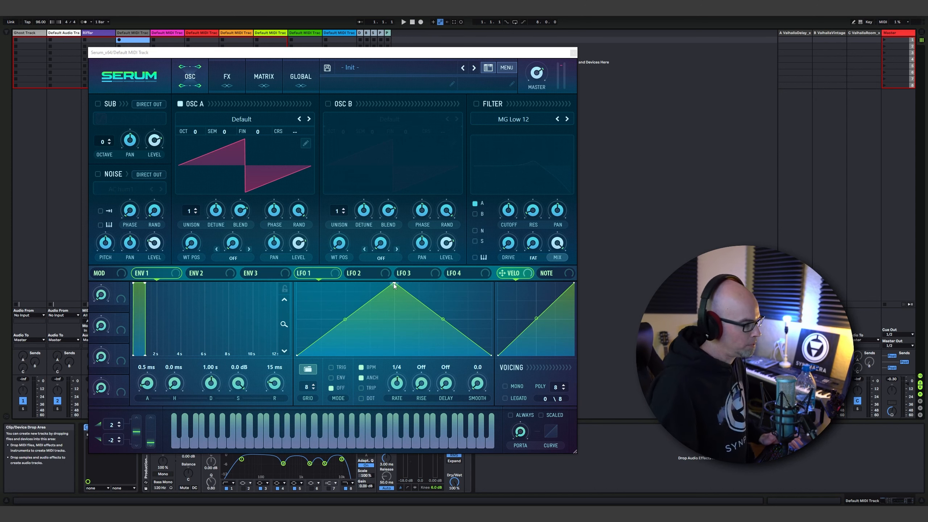
Reshape LFO 1 into a half-height trapezoid with corners at one quarter and three quarters of the cycle, and set its rate to bar.
drag(396, 283, 345, 317)
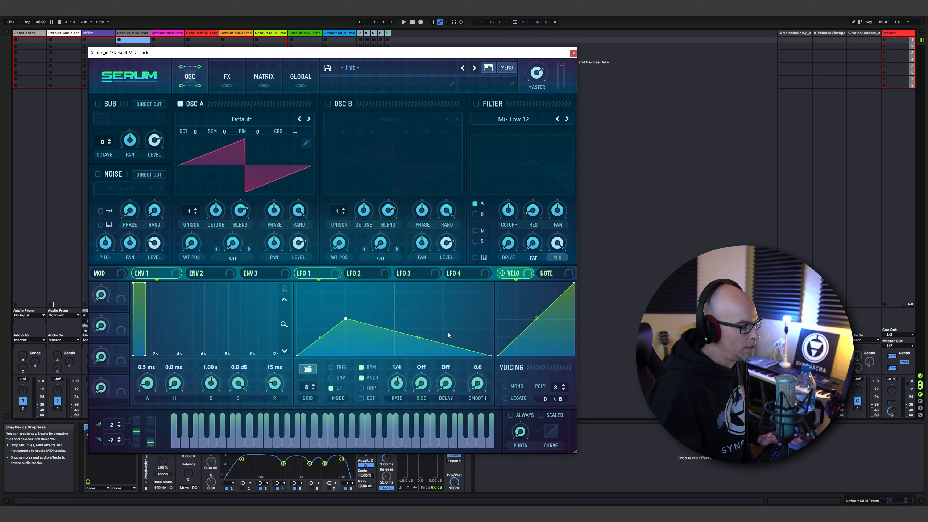
double_click(403, 333)
drag(404, 332, 432, 319)
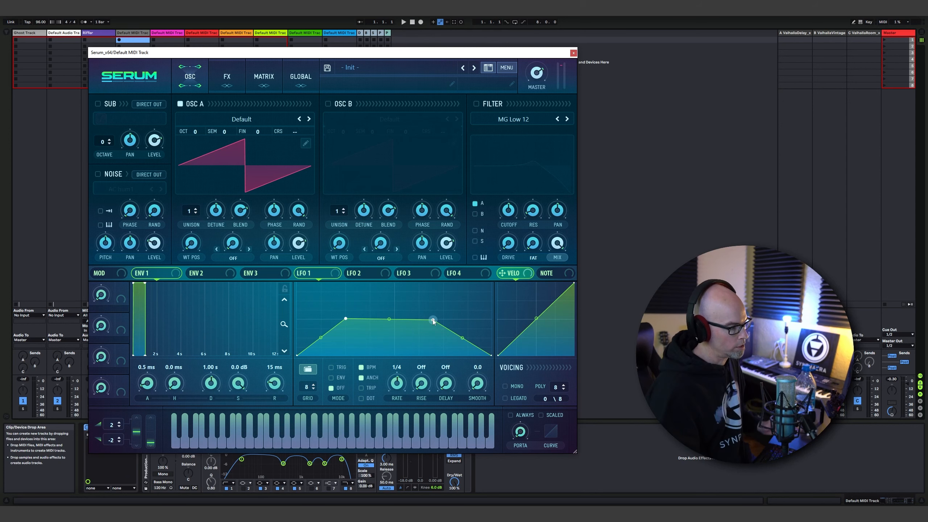
mouse_move(346, 319)
mouse_down()
mouse_move(369, 303)
mouse_move(345, 319)
mouse_up()
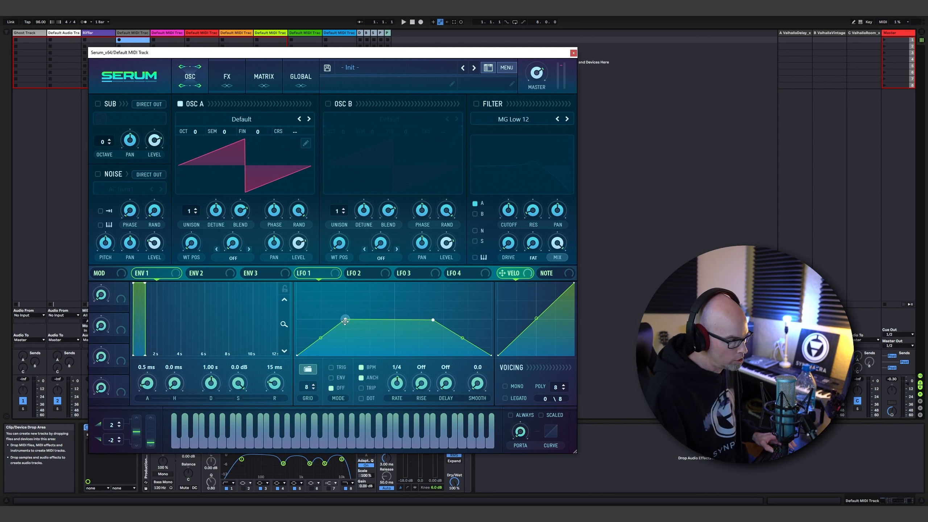
mouse_move(439, 319)
mouse_down()
mouse_move(464, 312)
mouse_move(442, 320)
mouse_up()
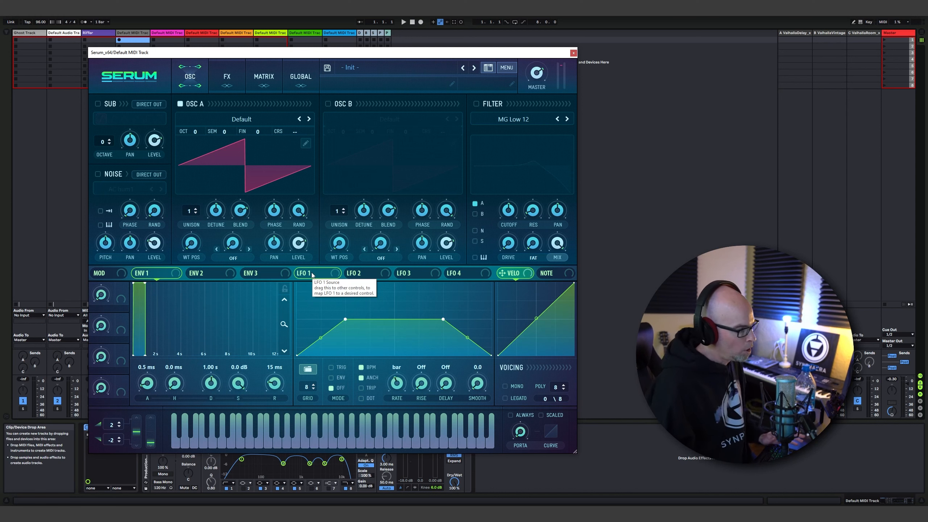
Route LFO 1 to oscillator A's wavetable position at full modulation amount and check the routing in the modulation matrix.
drag(317, 275, 190, 244)
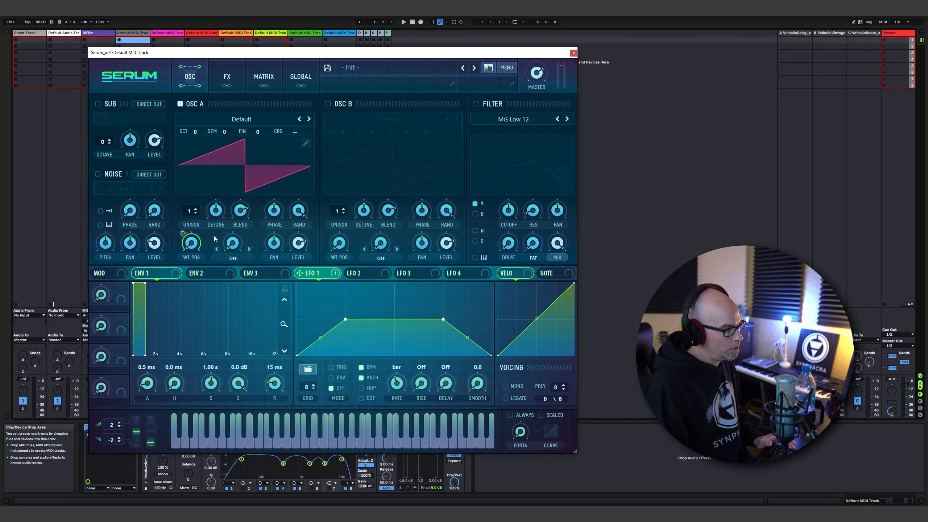
click(264, 77)
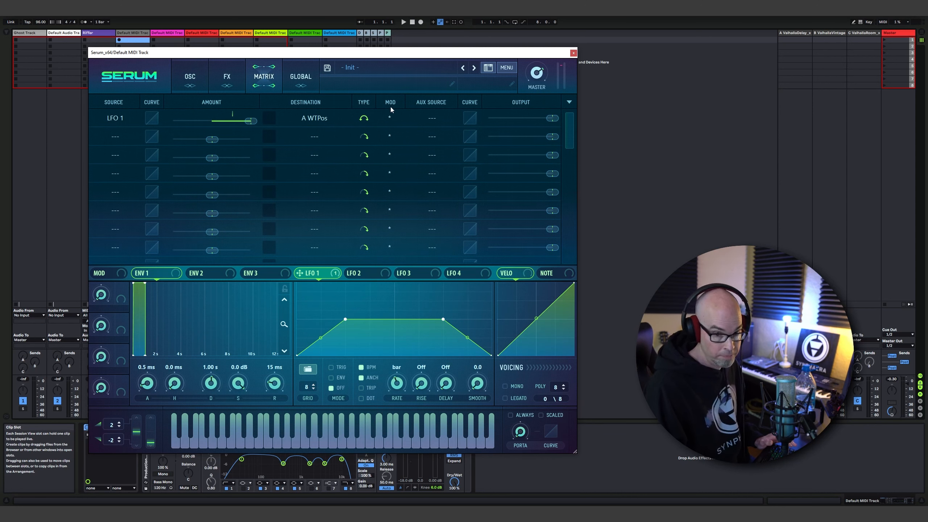
click(186, 81)
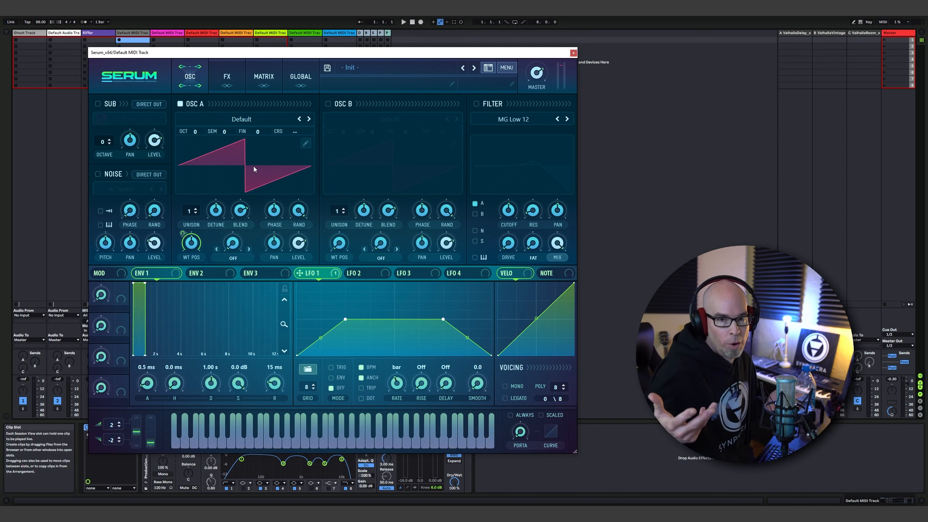
Load the Spectral wavetable Reesey Mess 3 [SL] into oscillator A.
click(249, 119)
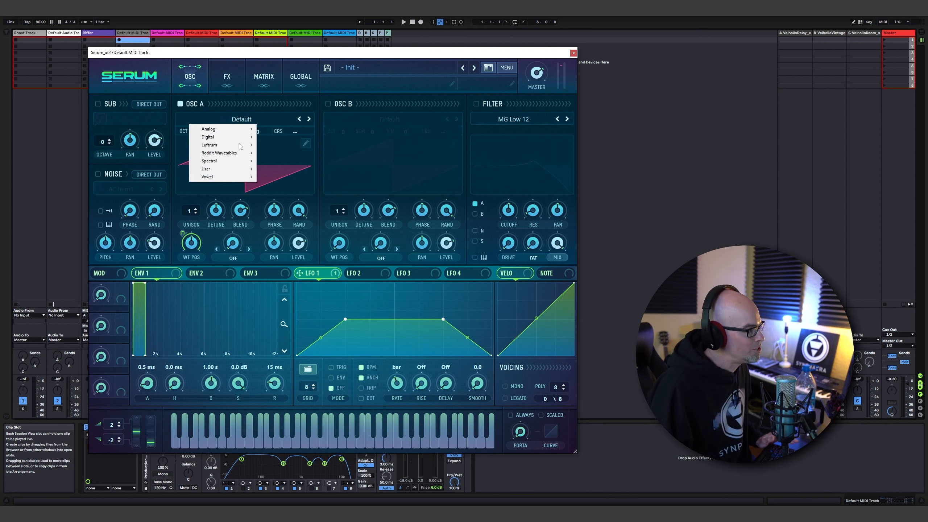
mouse_move(231, 159)
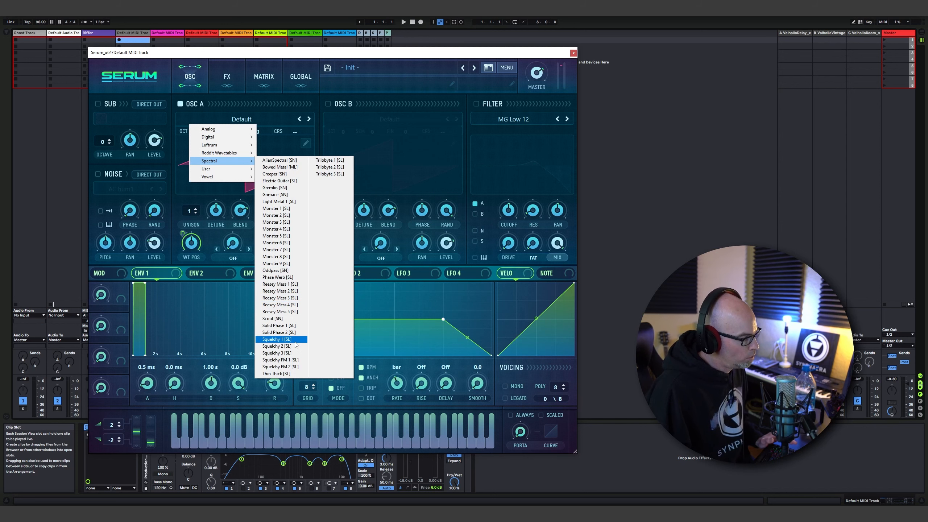
click(289, 291)
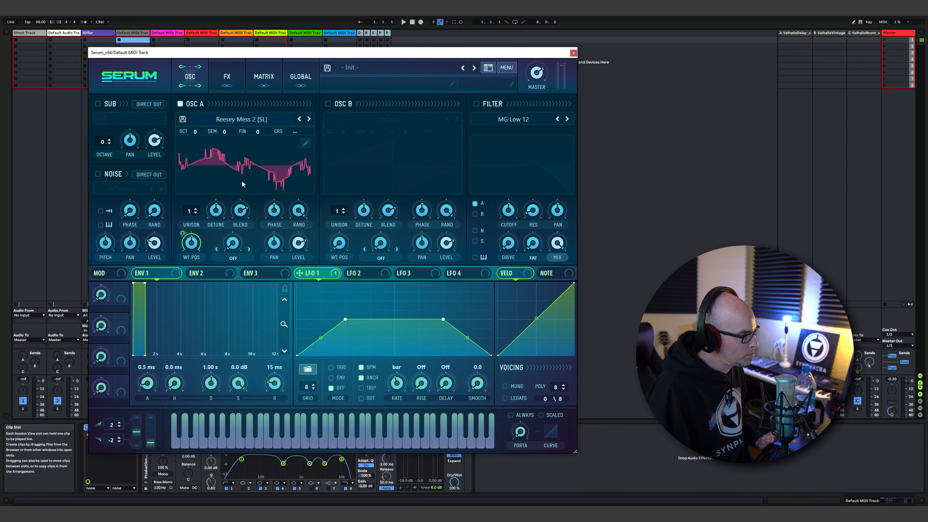
drag(191, 243, 191, 284)
click(309, 119)
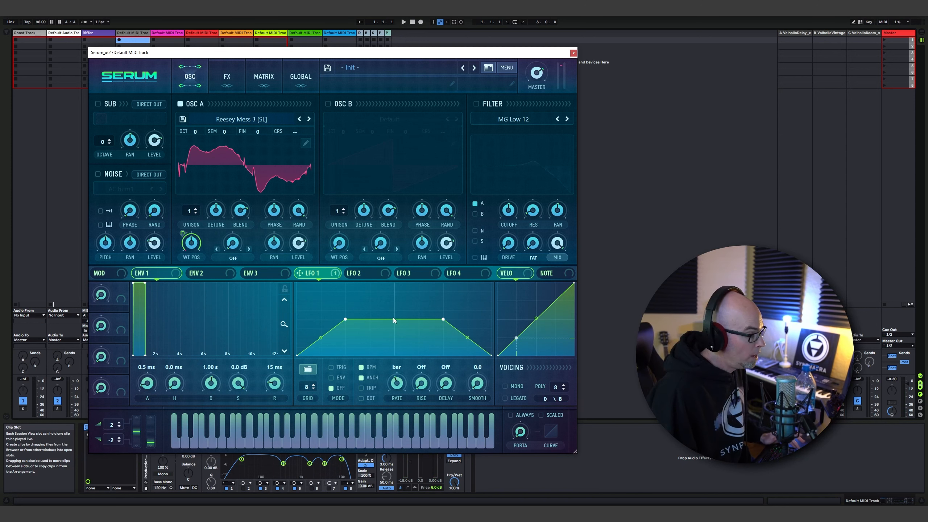
Turn off tempo sync for LFOs 2, 3 and 4, setting LFO 2 to 0.1 Hz and LFOs 3 and 4 to 0.07 Hz.
click(362, 272)
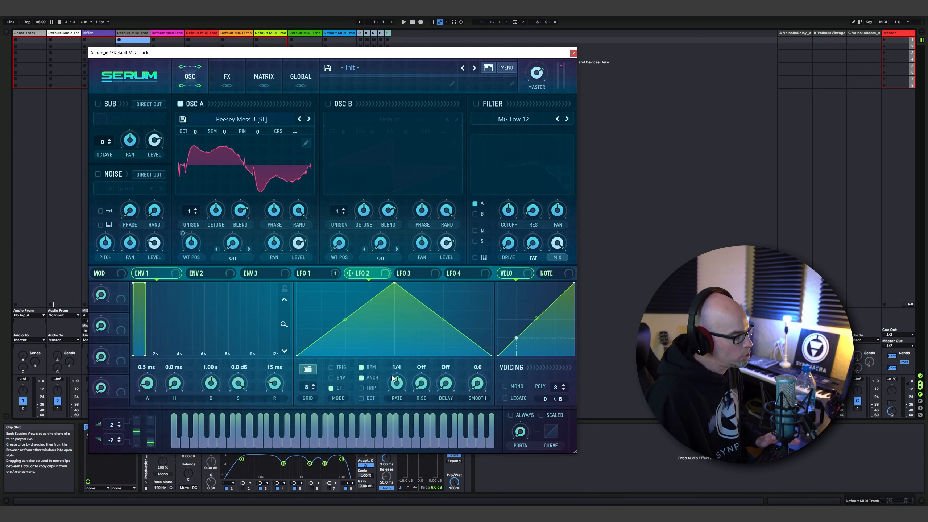
click(361, 367)
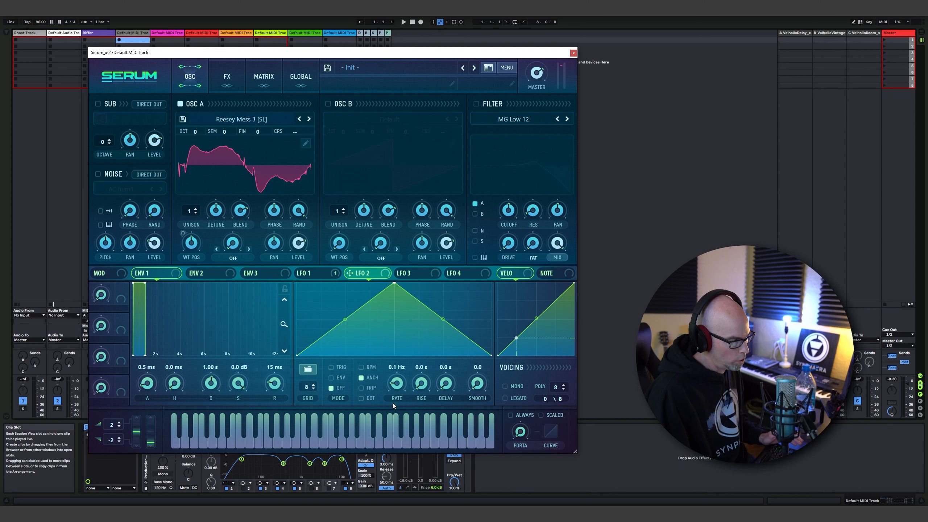
click(407, 273)
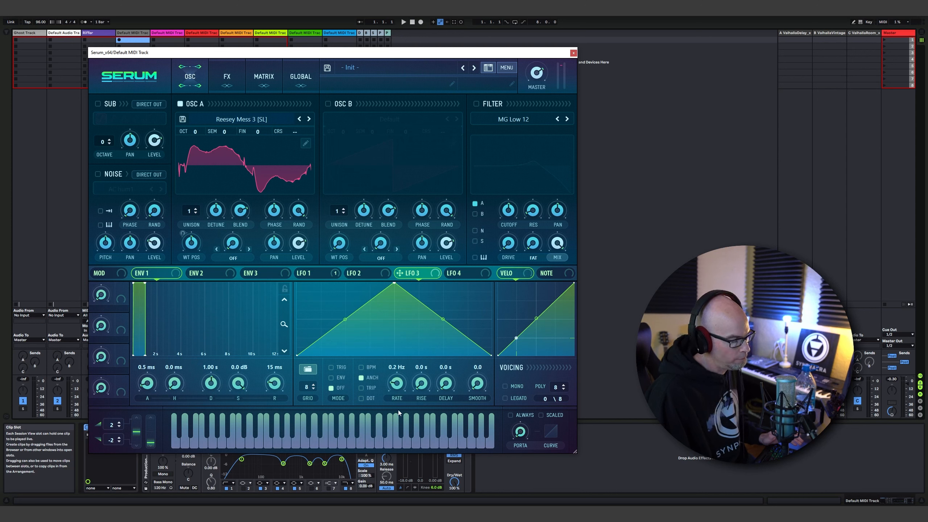
drag(398, 410, 397, 413)
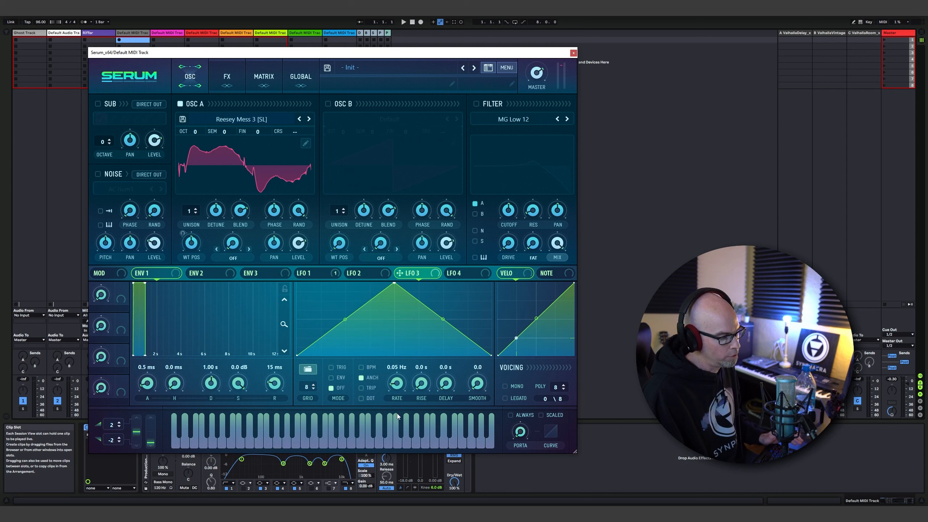
click(466, 274)
click(361, 367)
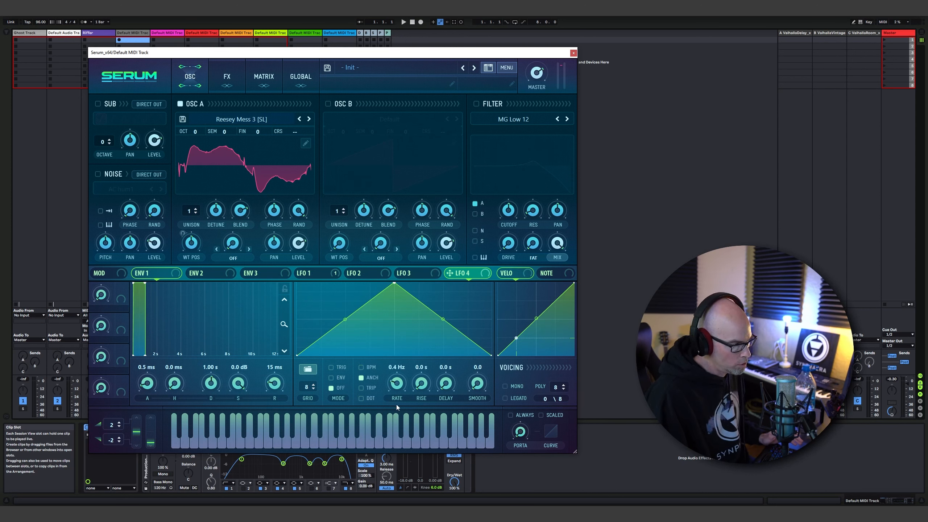
click(361, 273)
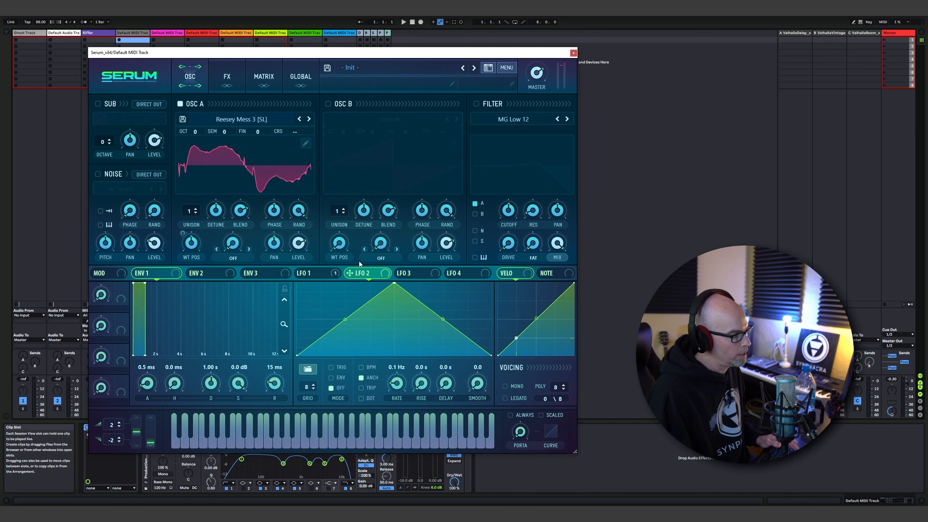
Modulate the X position of LFO 1's first plateau corner with LFO 2 through LFO Bus 1.
click(318, 273)
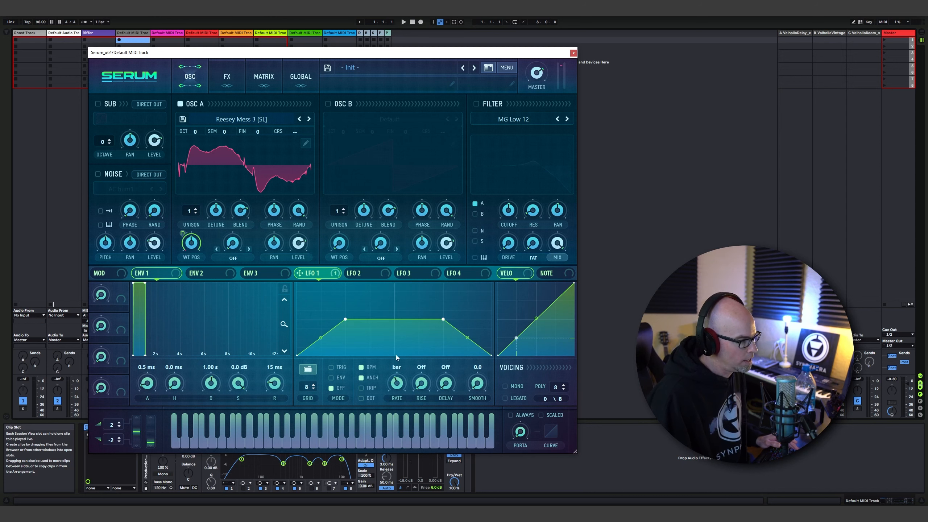
right_click(344, 320)
mouse_move(373, 358)
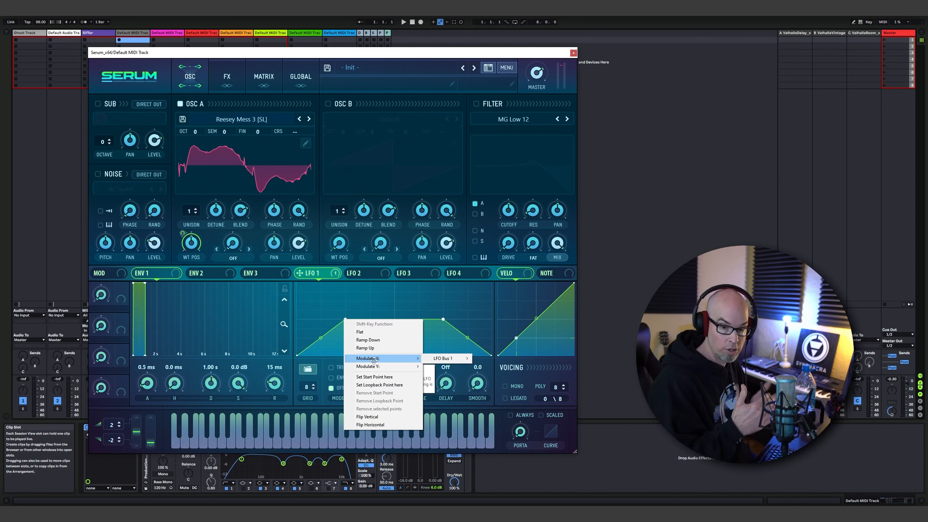
mouse_move(452, 360)
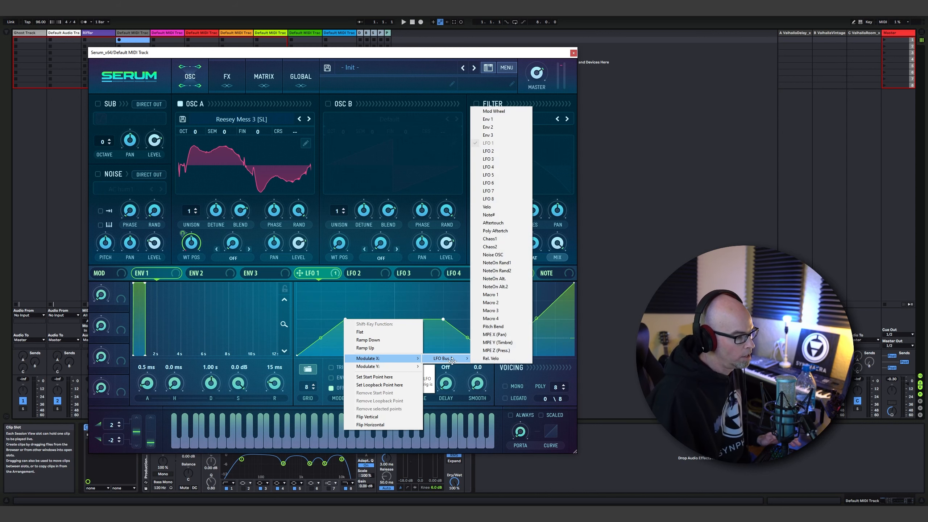
click(488, 151)
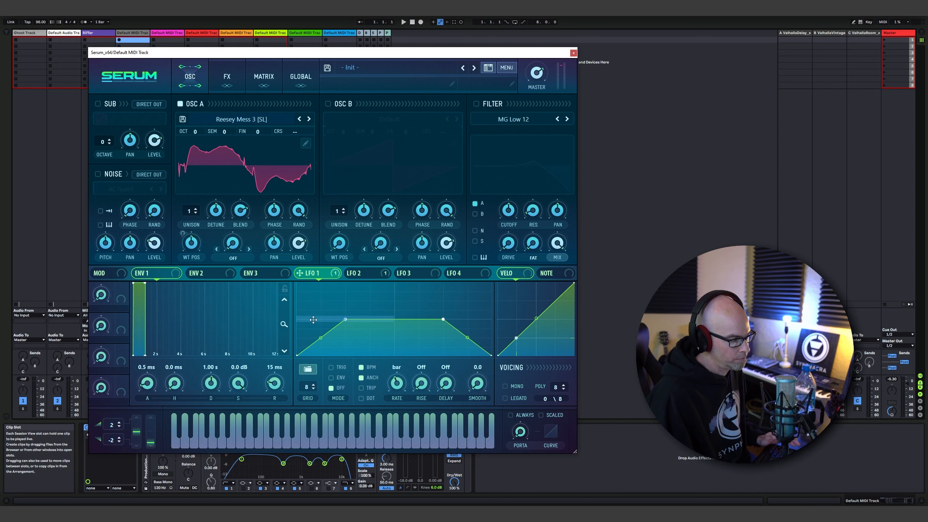
Modulate the Y position of LFO 1's first plateau corner with LFO 3 through LFO Bus 2.
right_click(344, 320)
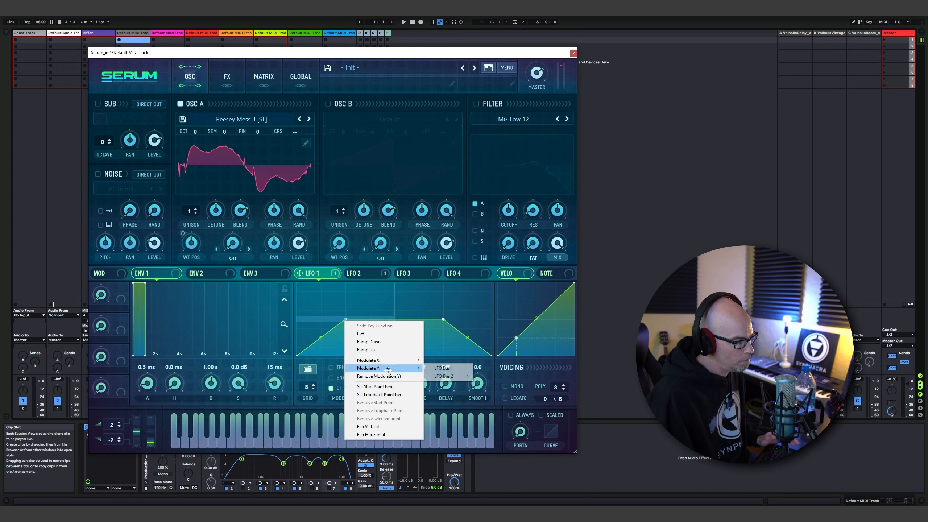
mouse_move(458, 378)
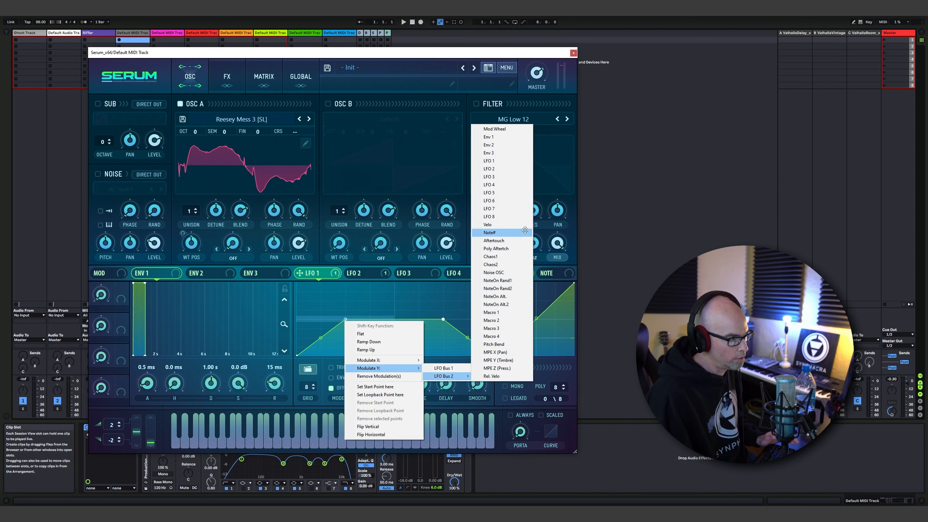
click(517, 178)
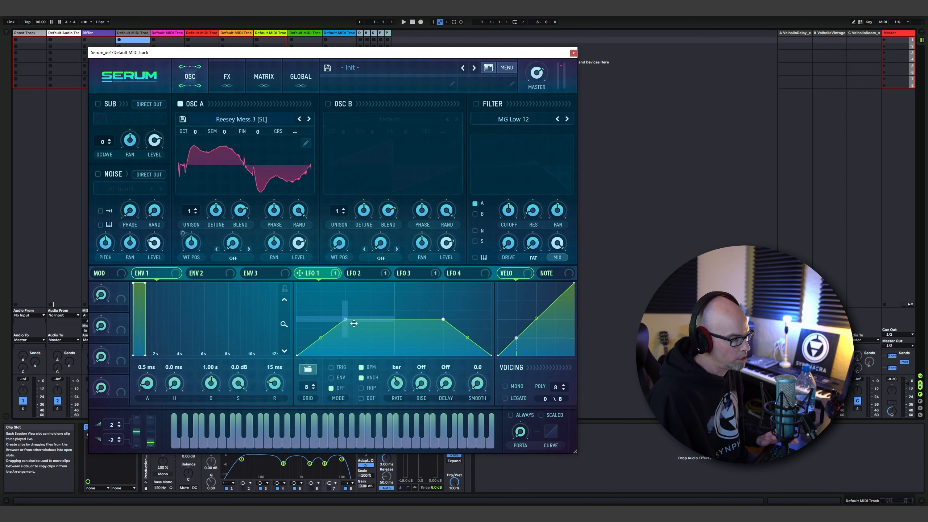
Slightly reduce LFO 2's modulation amount to LFO Bus 1 and increase LFO 3's amount to LFO Bus 2 in the matrix.
click(264, 76)
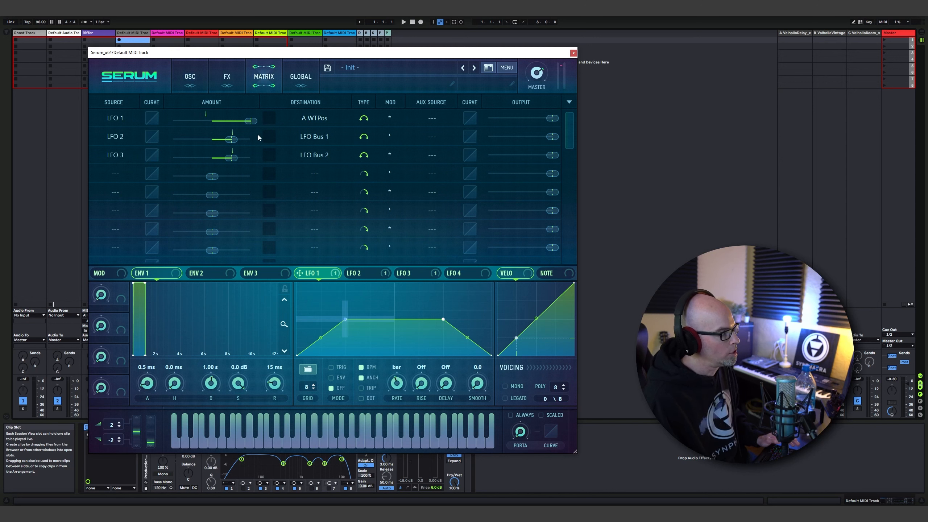
mouse_move(232, 140)
mouse_down()
mouse_move(242, 140)
mouse_move(230, 160)
mouse_move(264, 162)
mouse_move(250, 146)
mouse_move(223, 141)
mouse_move(240, 158)
mouse_move(223, 162)
mouse_move(236, 158)
mouse_up()
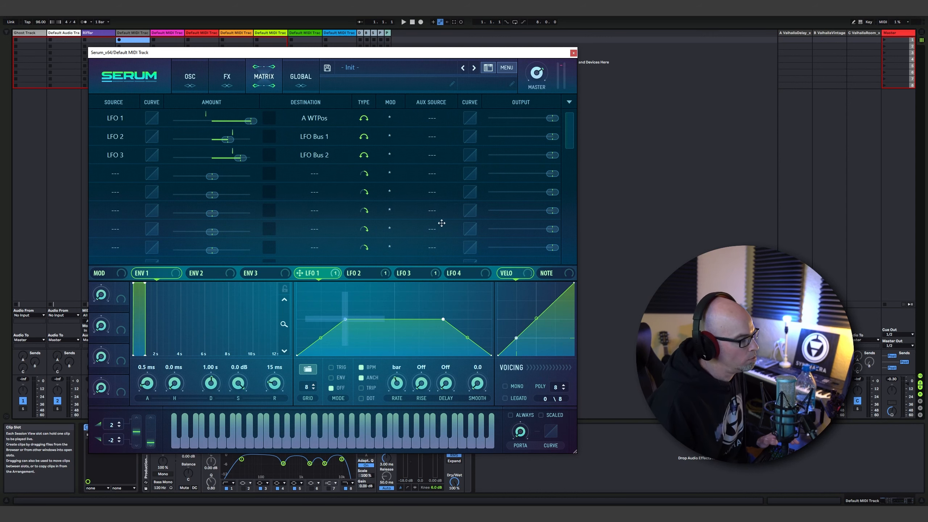
click(190, 77)
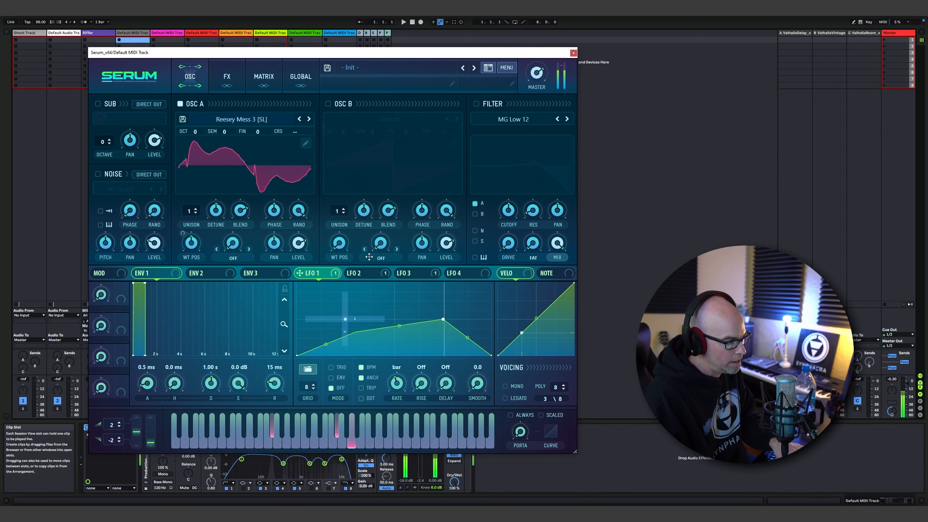
Check LFO 2's rate and raise LFO 3's rate to 0.3 Hz.
click(371, 272)
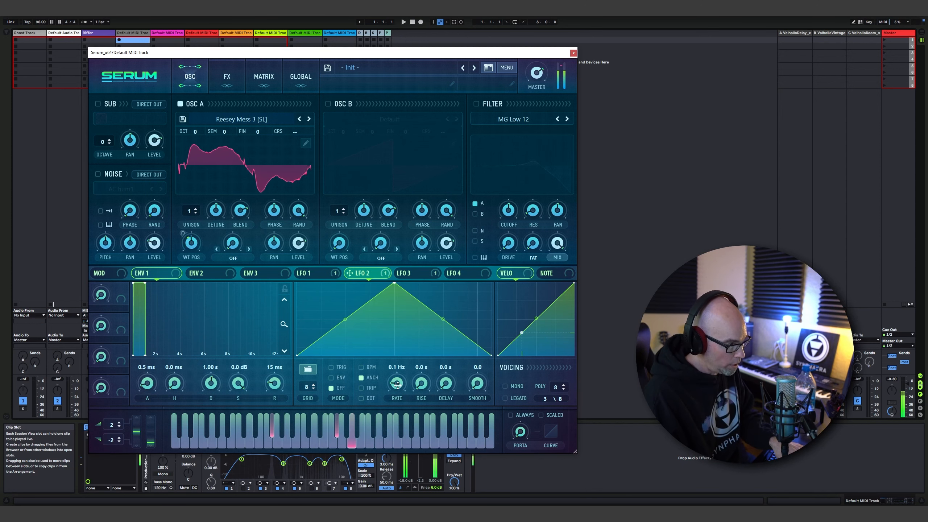
click(410, 273)
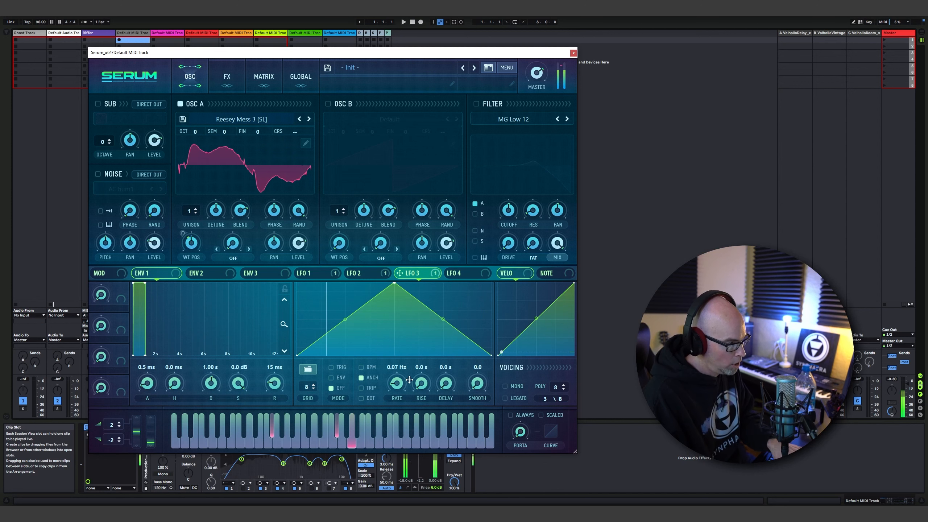
scroll(402, 373, up, 1)
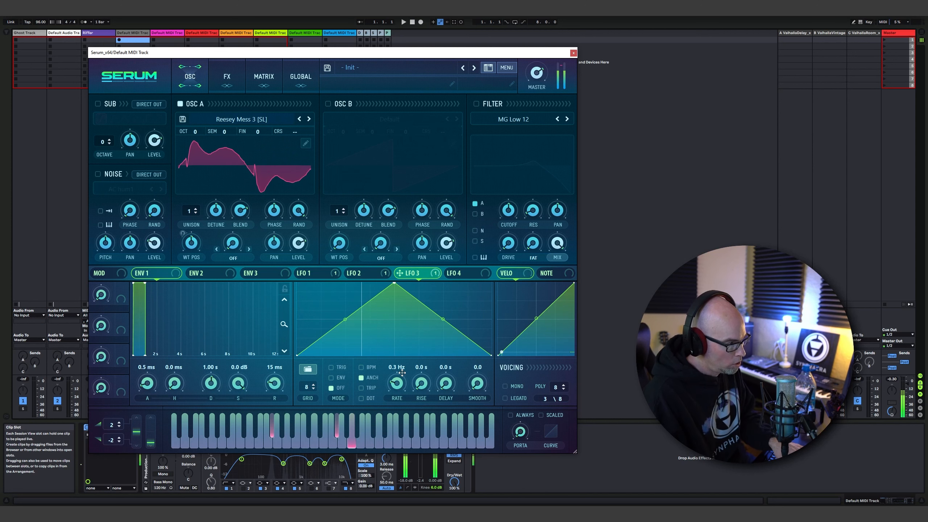
Modulate the X position of LFO 1's second plateau corner with LFO 4 through LFO Bus 3, and display LFO 4's settings.
click(310, 273)
right_click(443, 318)
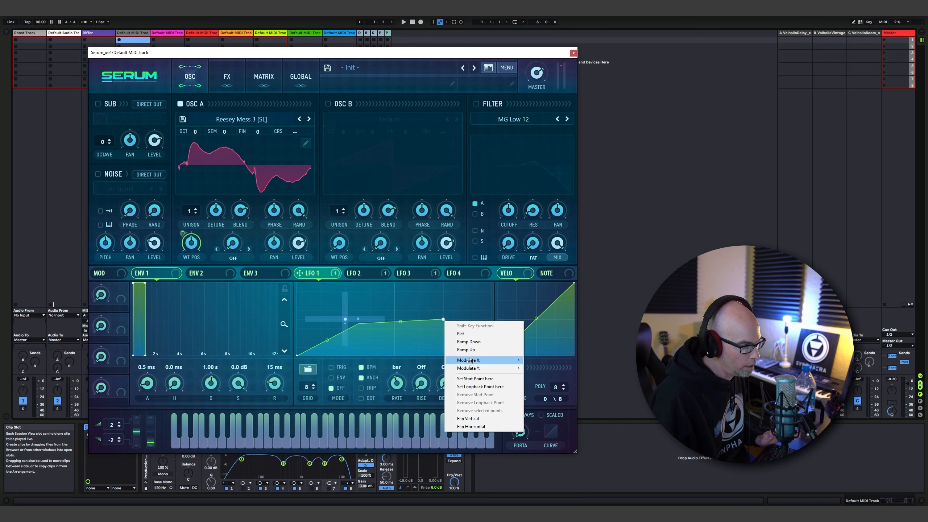
mouse_move(470, 361)
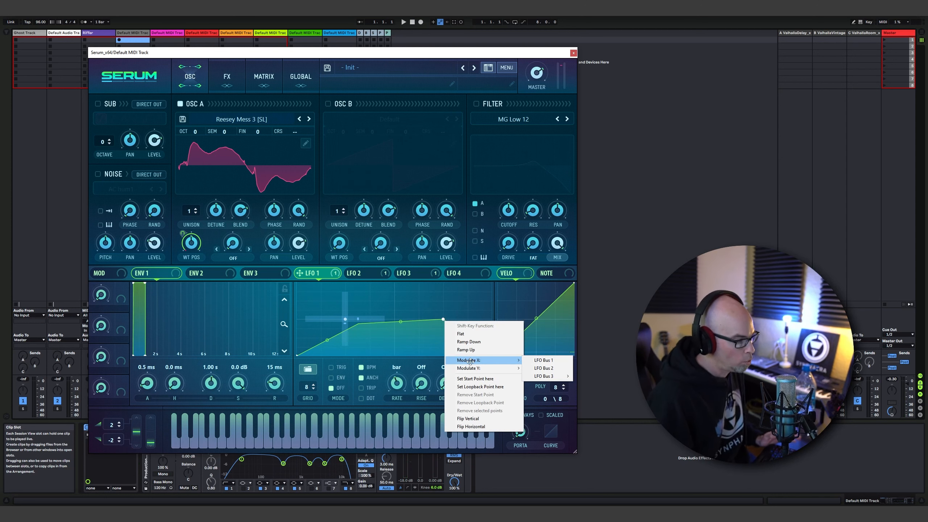
mouse_move(561, 374)
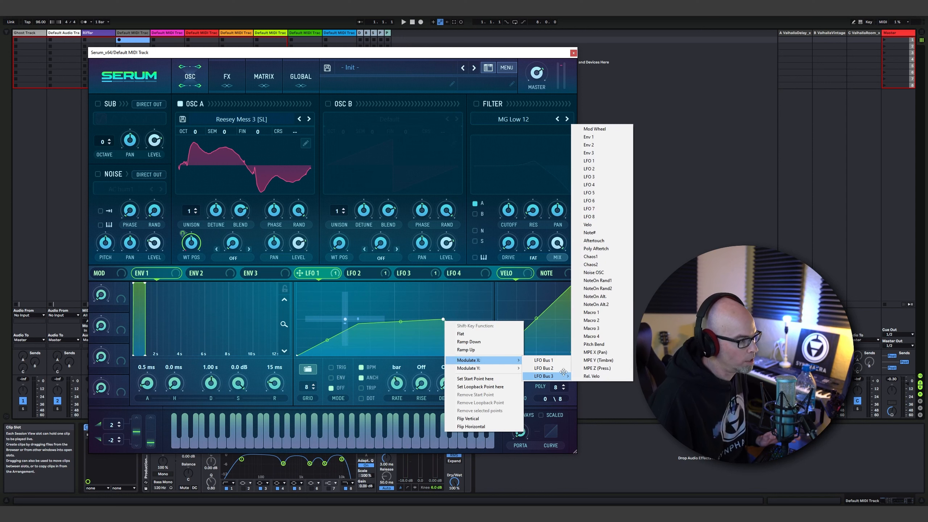
click(611, 187)
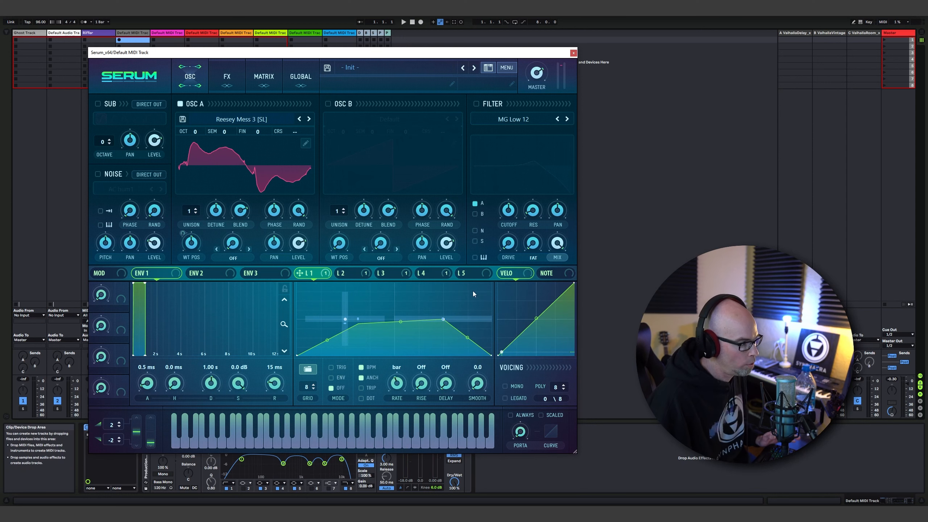
click(438, 273)
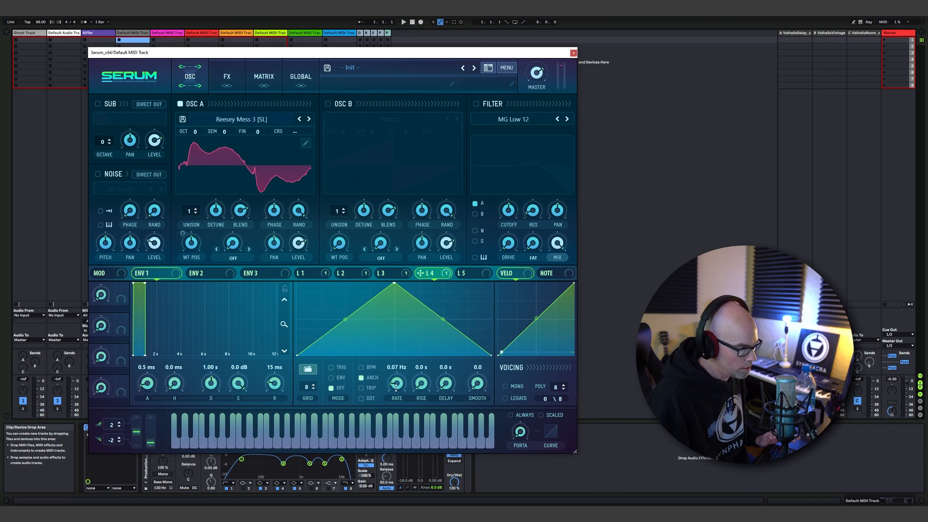
Modulate the Y position of LFO 1's second plateau corner with LFO 5 through LFO Bus 4.
click(306, 271)
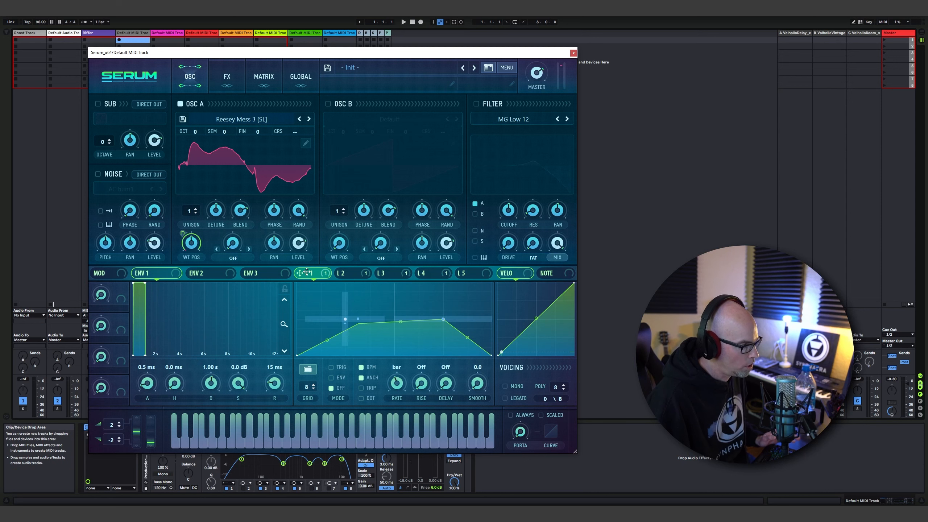
right_click(444, 316)
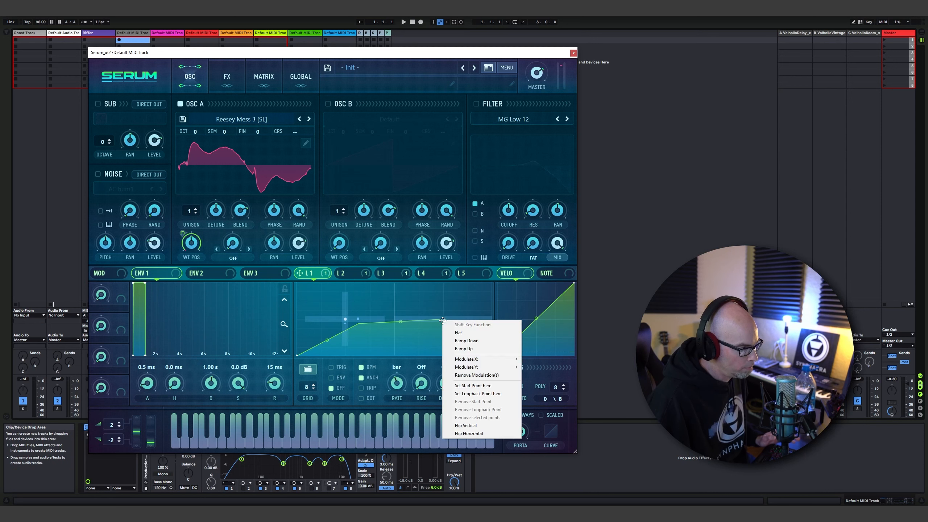
mouse_move(475, 368)
mouse_move(545, 392)
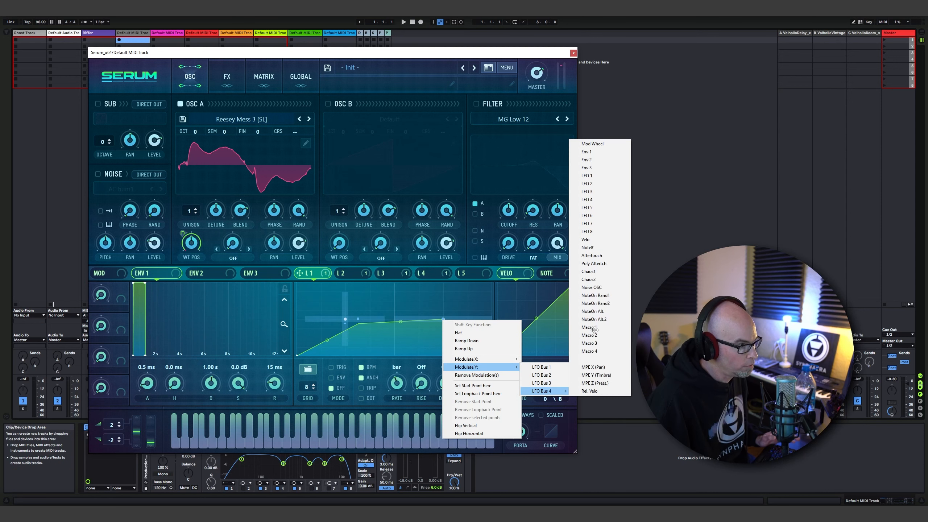
click(599, 208)
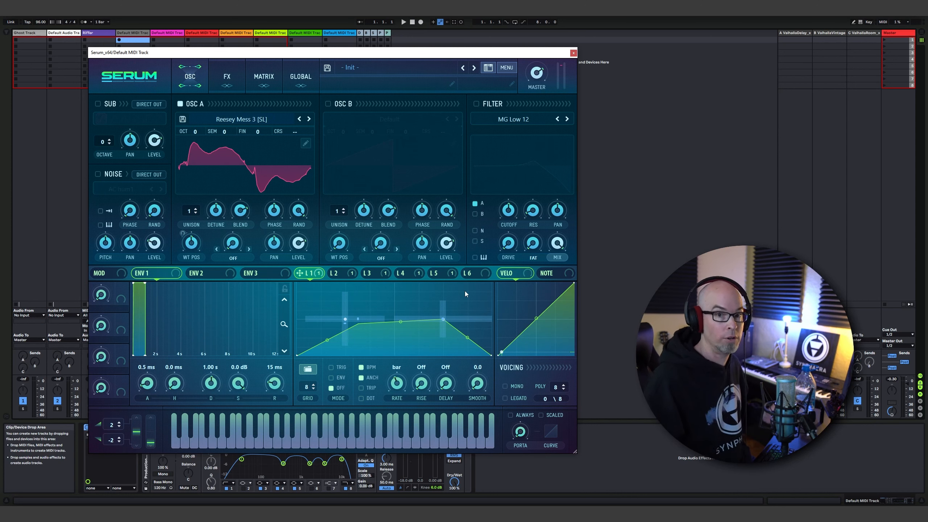
Slightly reduce LFO 4's modulation amount to LFO Bus 3 and set LFO 5's amount to LFO Bus 4 to 55.
click(263, 77)
mouse_move(237, 191)
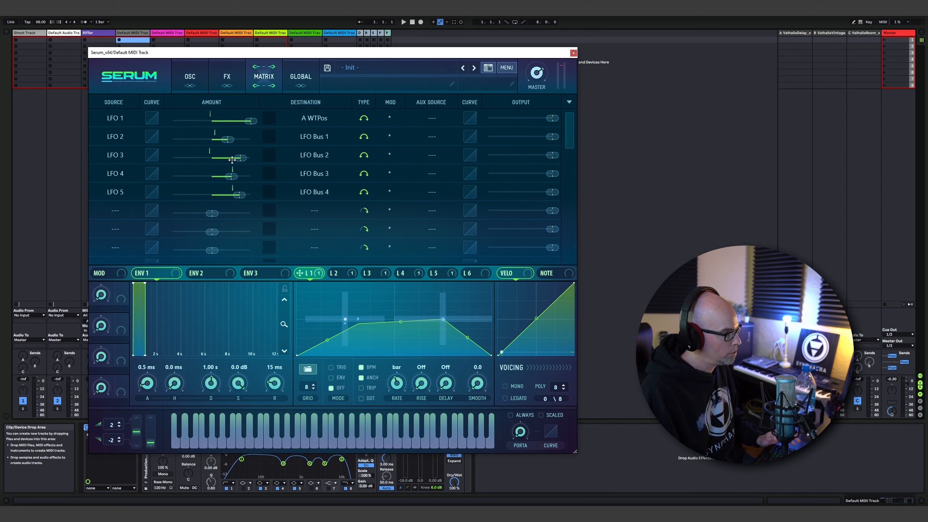
drag(232, 177, 230, 178)
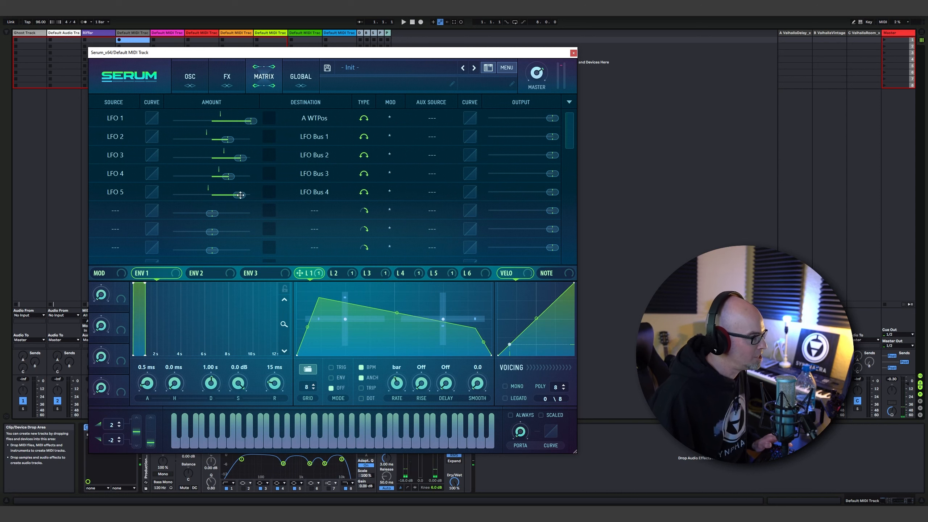
drag(240, 195, 231, 194)
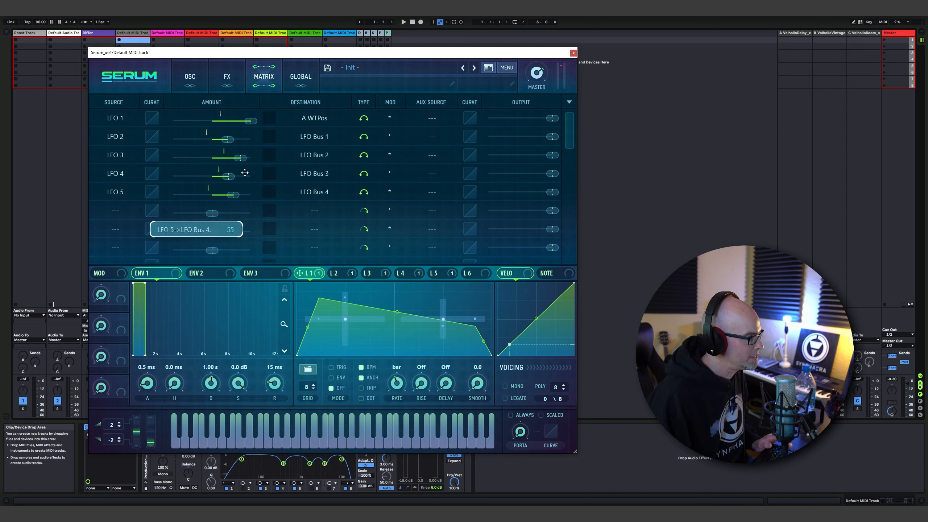
Set LFO 5's rate to 0.09 Hz and display LFO 1's shape again.
click(190, 76)
click(434, 274)
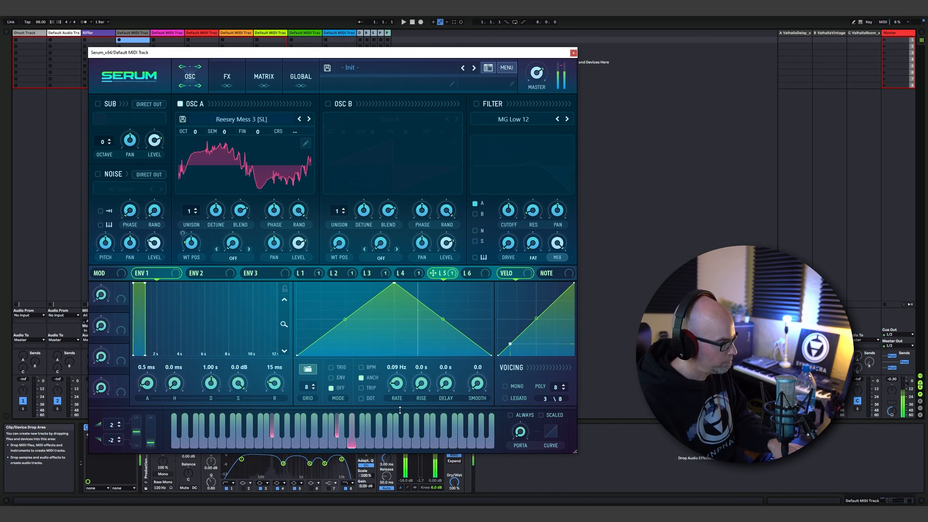
click(308, 273)
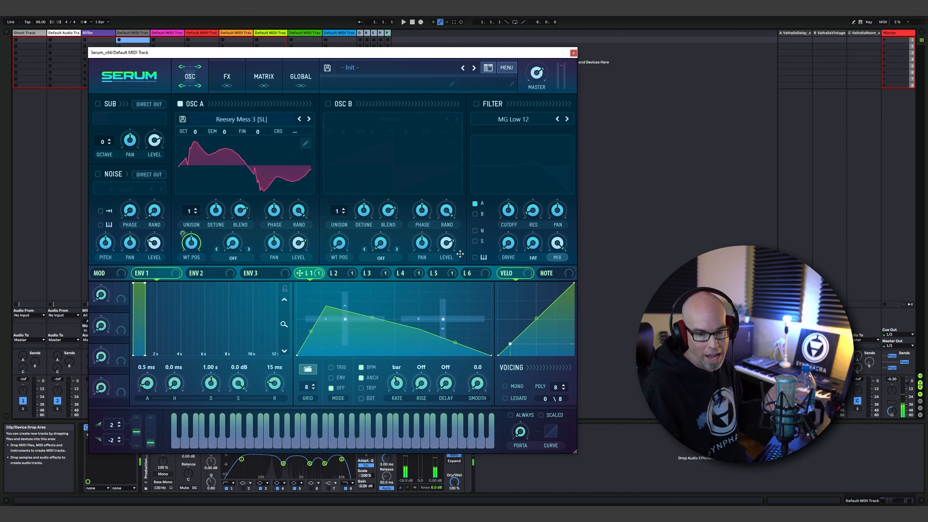
Set envelope 1 to 5.81 s attack, 5.62 s decay, -3.7 dB sustain and 6.55 s release, and check the global settings.
drag(147, 383, 162, 338)
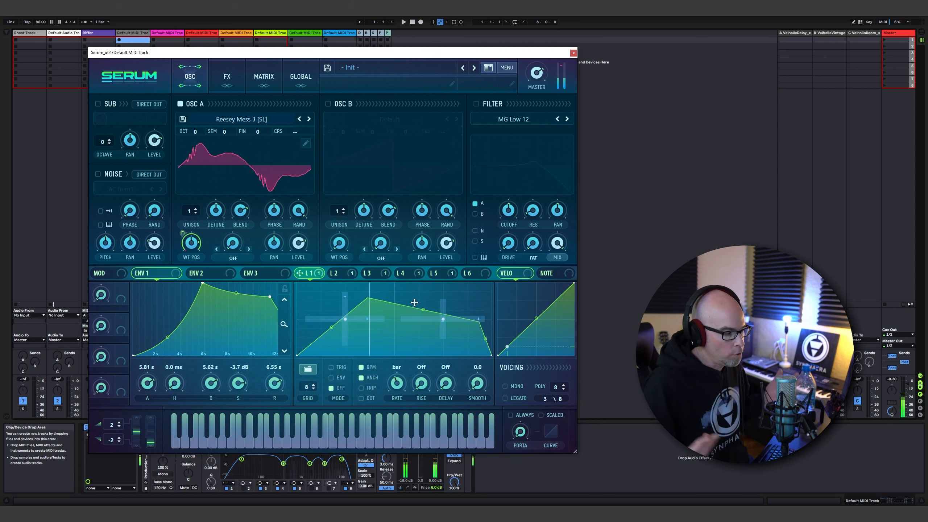
click(300, 76)
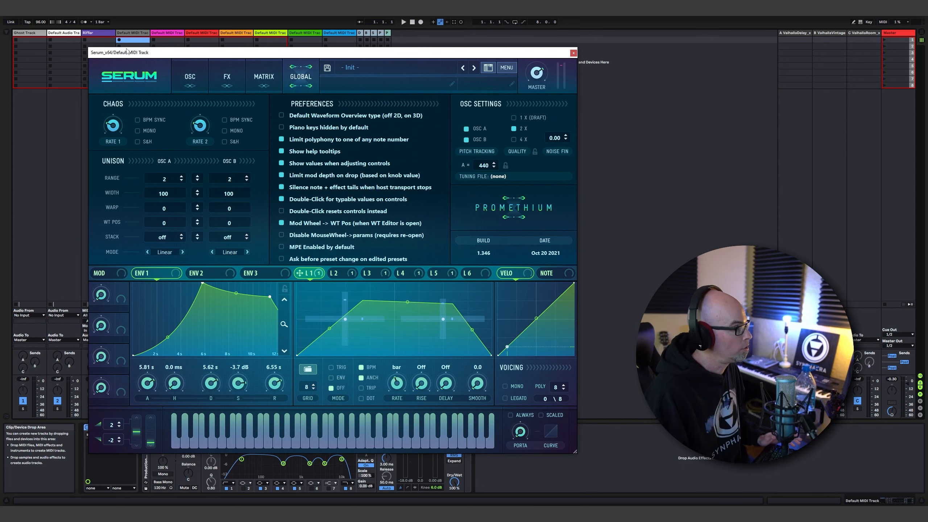
click(189, 81)
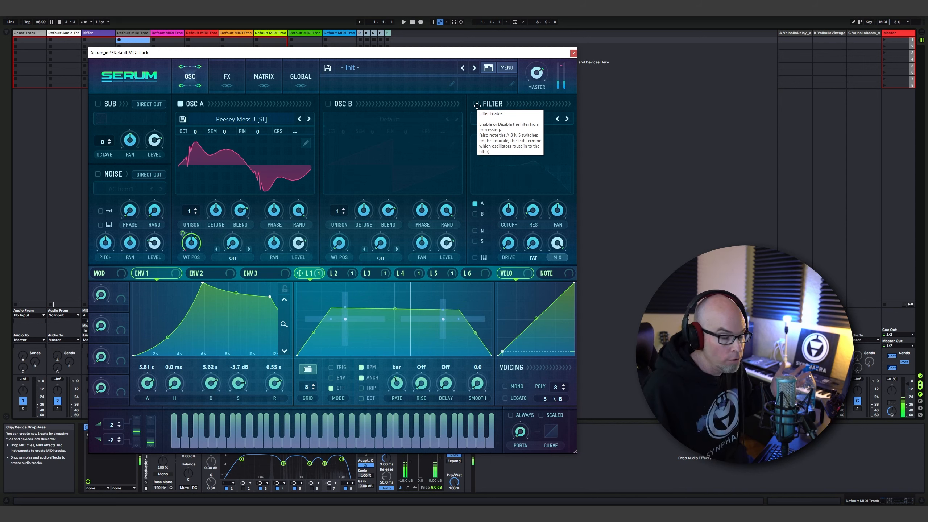
Enable the MG Low 12 filter on oscillator A and modulate its cutoff with LFO 1, adjusting the cutoff control.
click(476, 104)
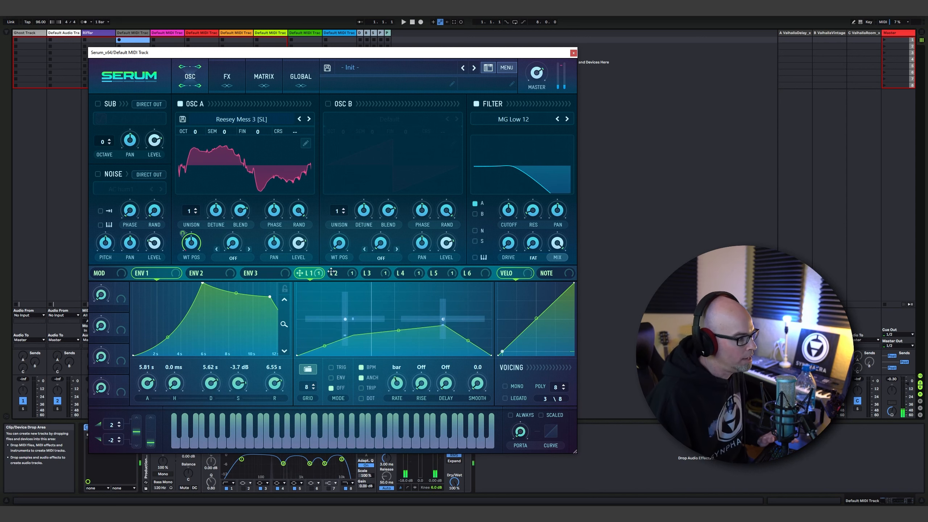
drag(526, 207, 508, 210)
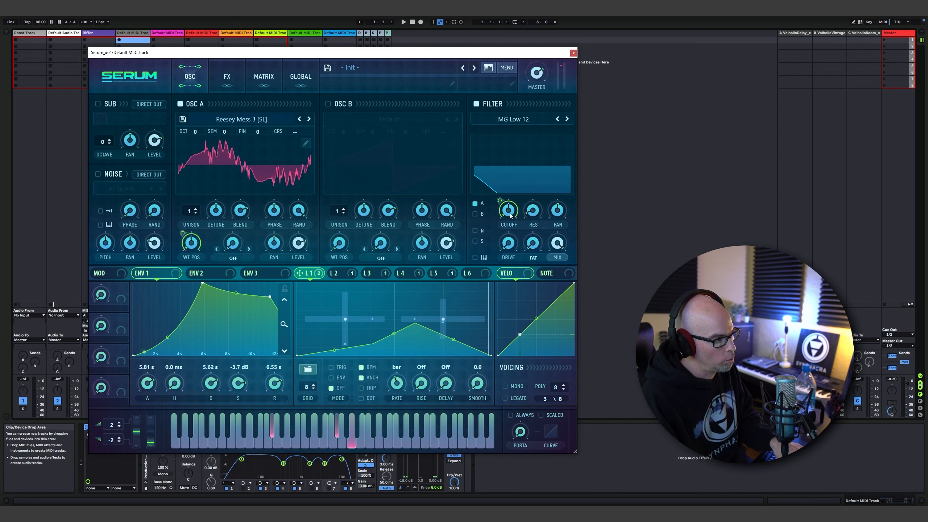
mouse_move(501, 205)
drag(499, 219, 507, 202)
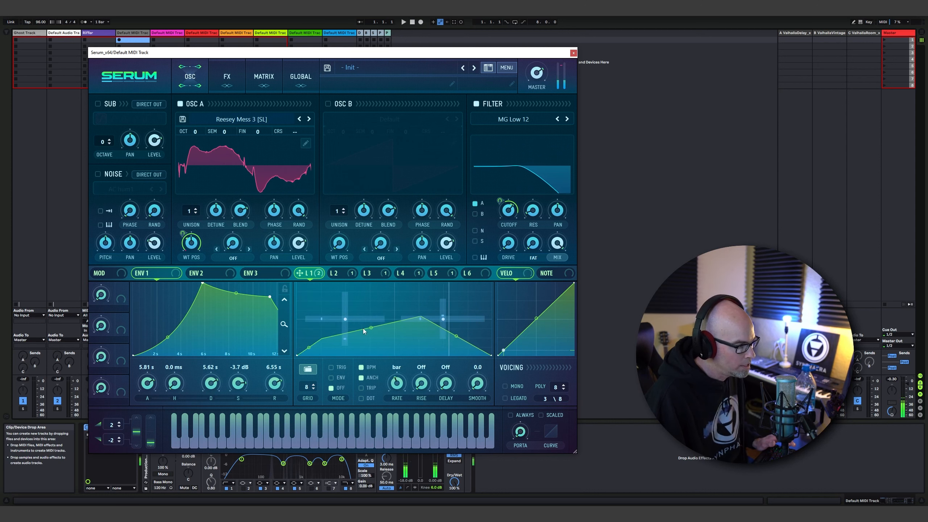
Reshape LFO 1 into two inward-curved peaks with a zero-level point at its middle, and set its rate to 2 bar.
double_click(361, 331)
drag(361, 331, 394, 355)
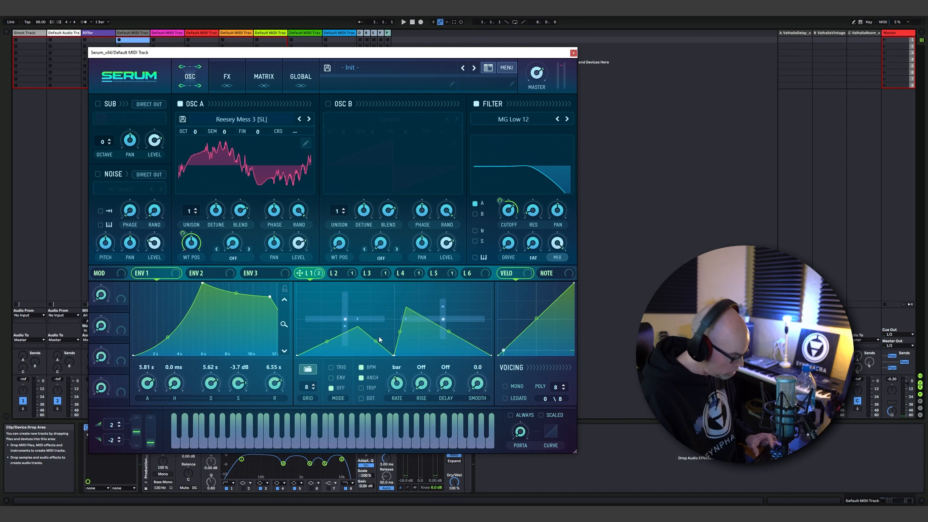
drag(374, 341, 381, 327)
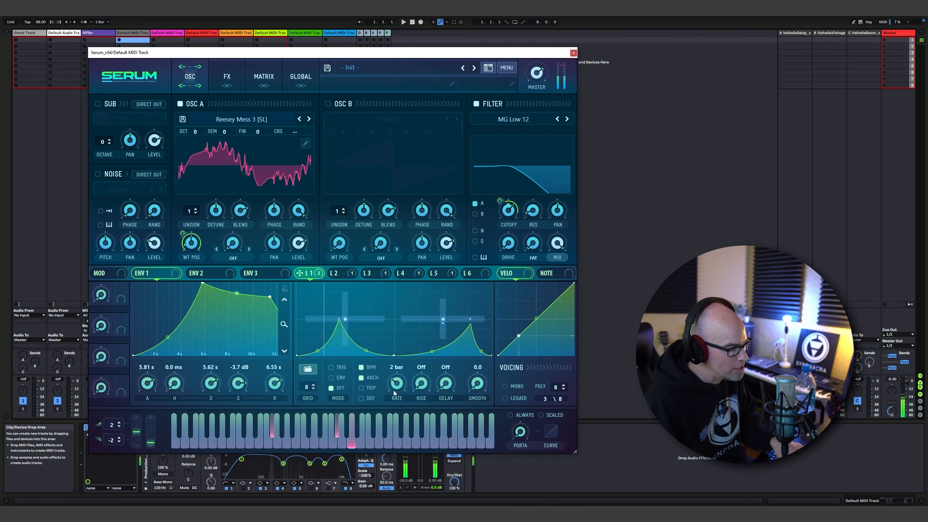
drag(396, 384, 395, 394)
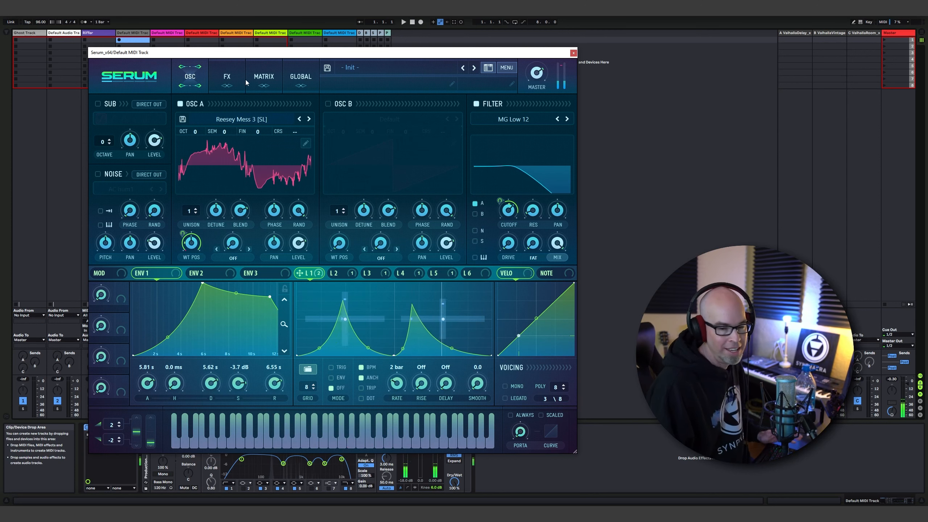
Enable the sub oscillator as a triangle wave at octave -1 with 53% level, and try its direct output.
click(97, 104)
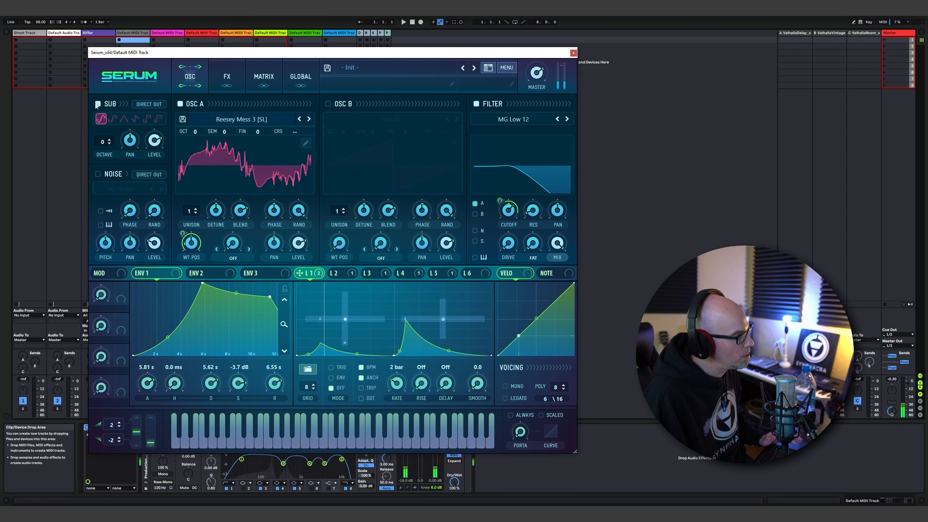
click(123, 119)
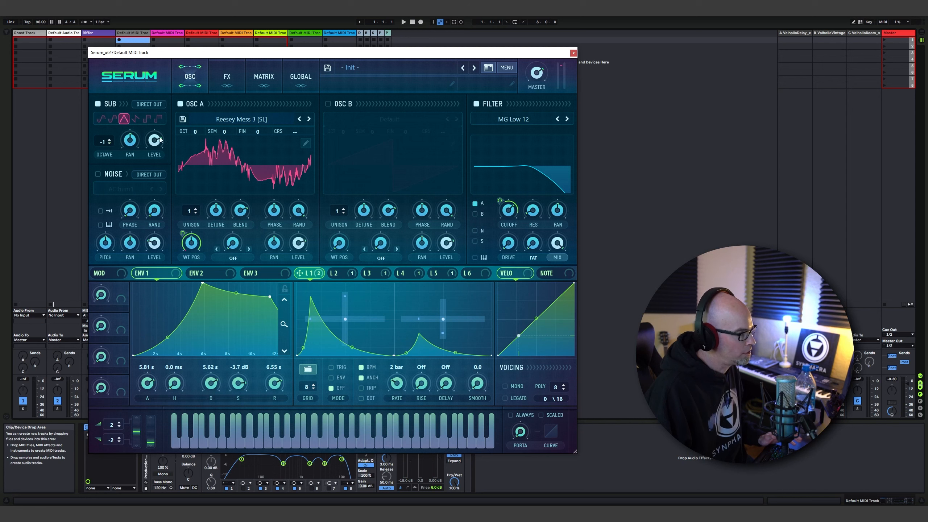
drag(156, 139, 154, 154)
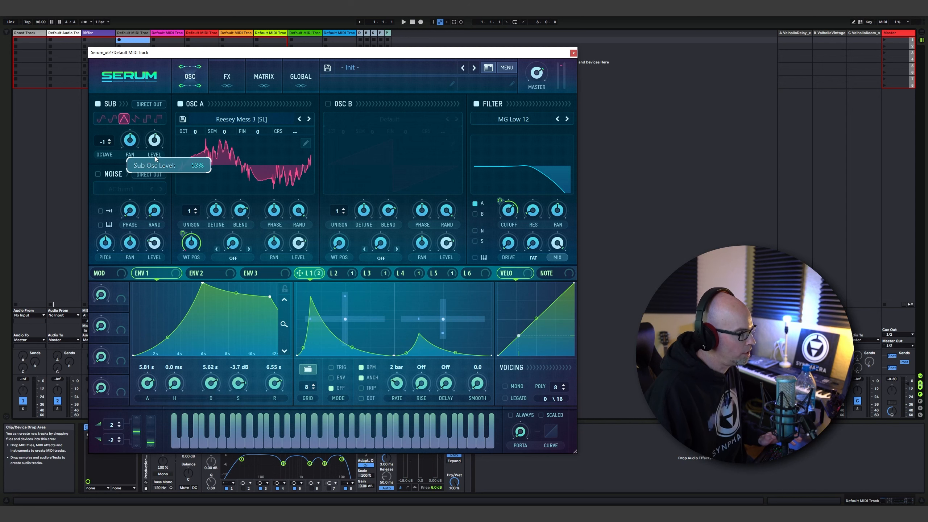
click(149, 174)
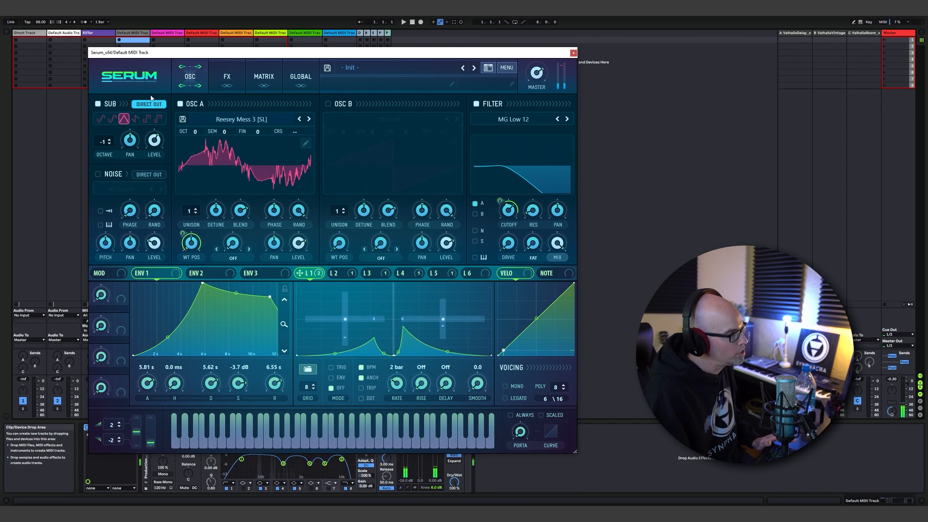
Add a multiband compressor at the start of the effects chain and lower its mix.
click(228, 76)
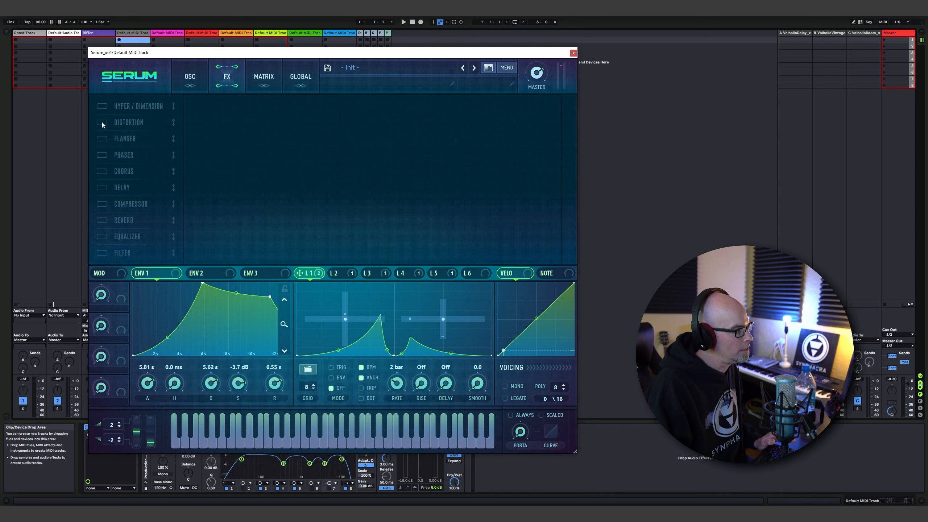
click(102, 204)
drag(176, 207, 171, 103)
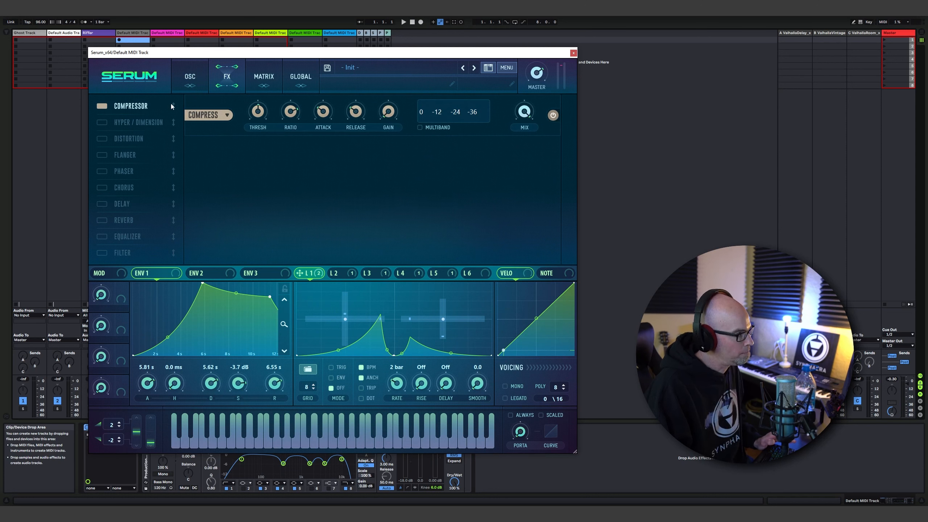
click(419, 127)
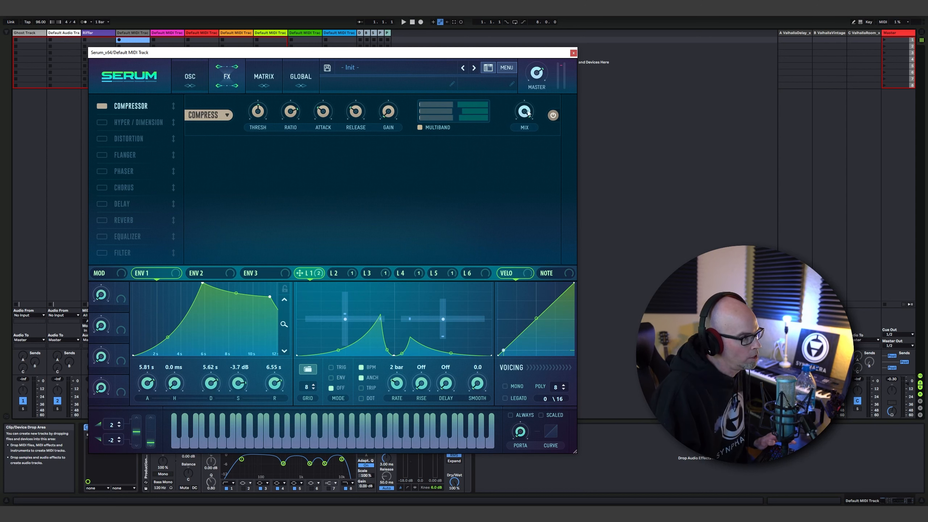
drag(528, 113, 524, 124)
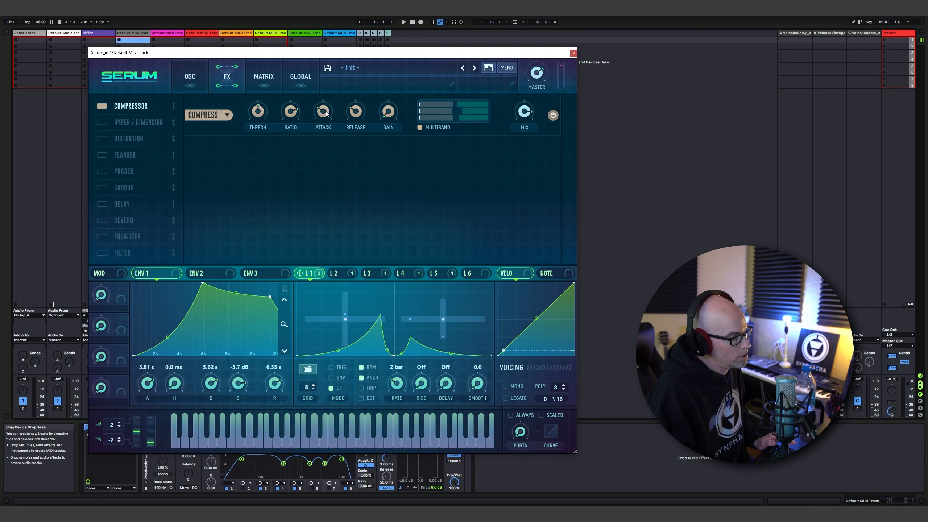
Fine-tune the multiband compressor and set its high band to 116%.
mouse_move(359, 111)
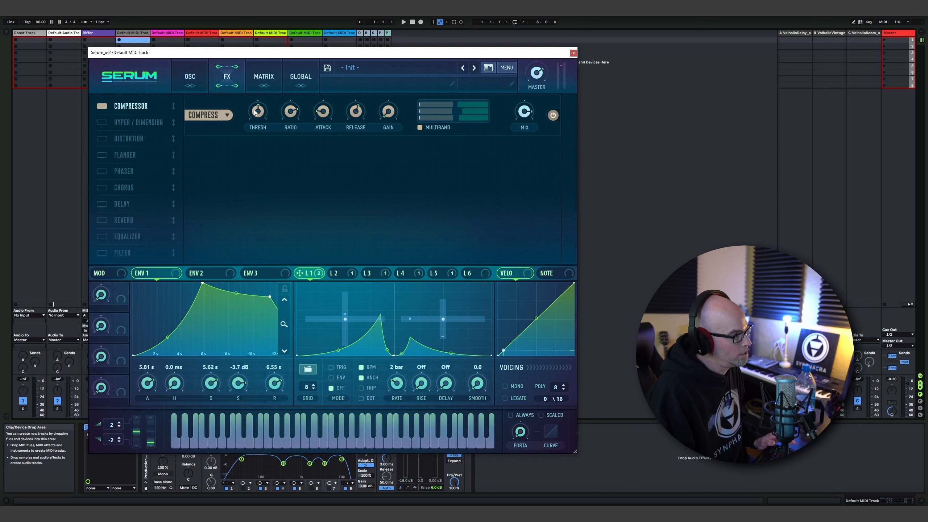
mouse_move(258, 121)
mouse_move(292, 113)
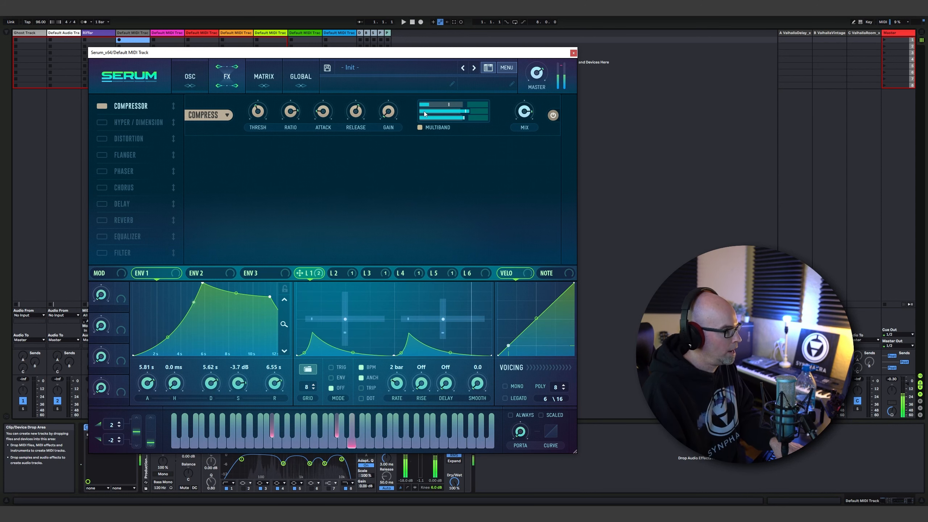
drag(464, 105, 470, 106)
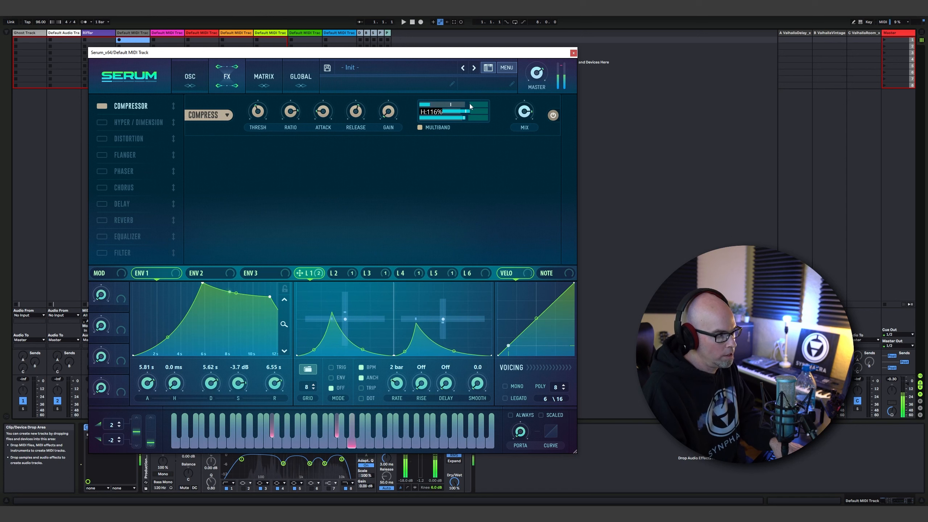
Set oscillator A to 7 unison voices with 0.04 detune and reduce the unison blend.
click(191, 77)
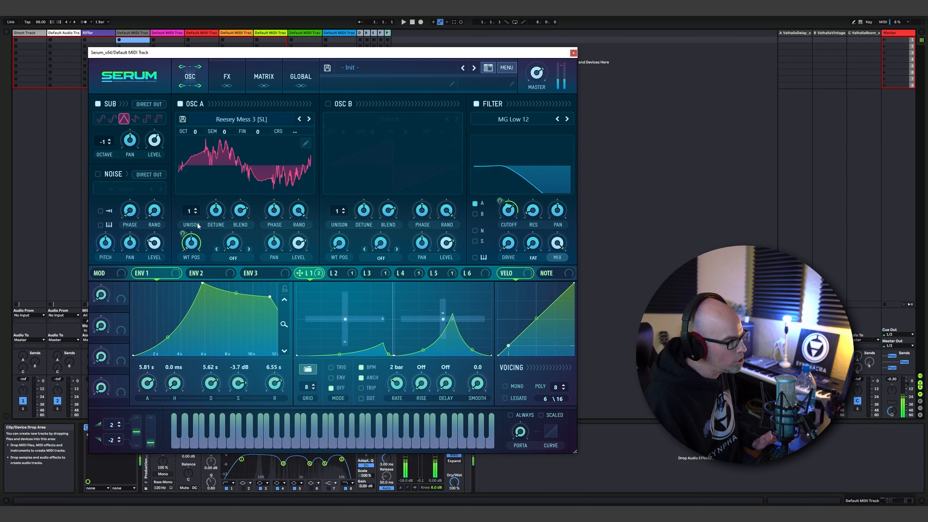
drag(189, 214, 202, 164)
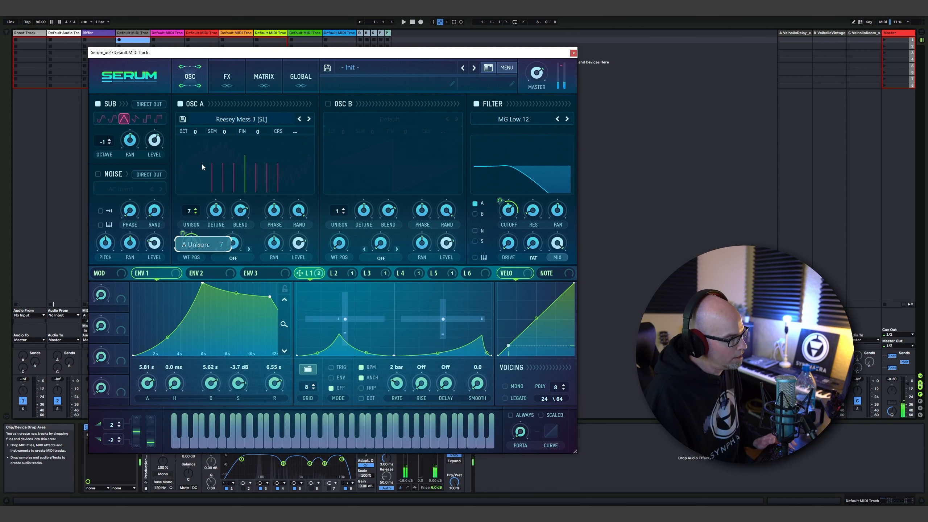
drag(224, 218, 220, 236)
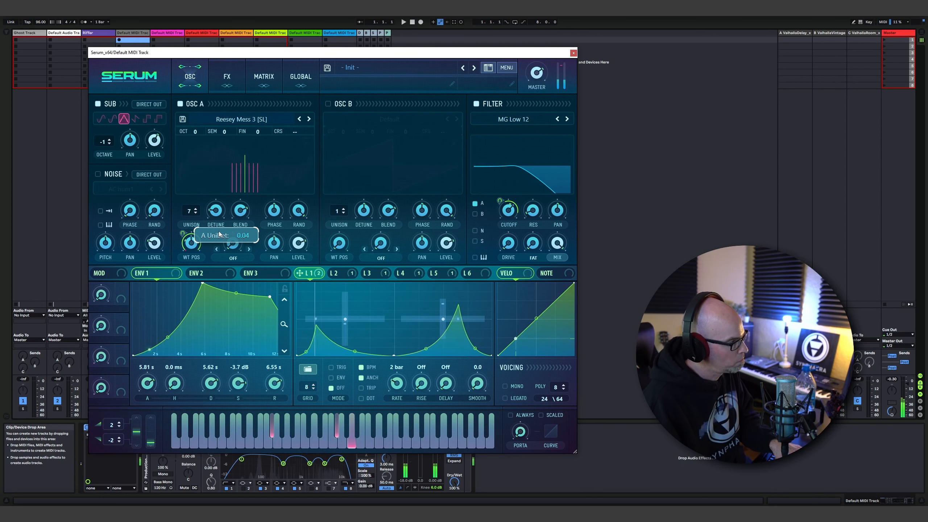
click(241, 216)
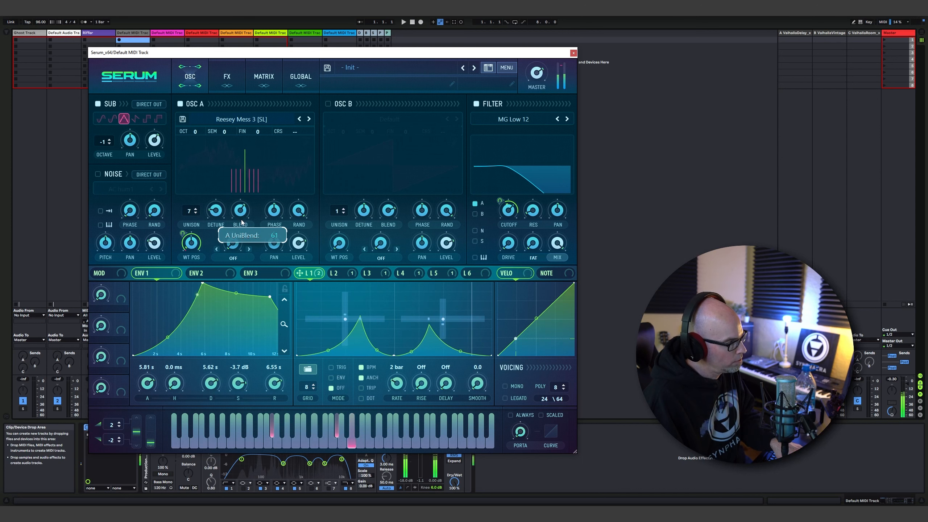
drag(239, 224, 239, 224)
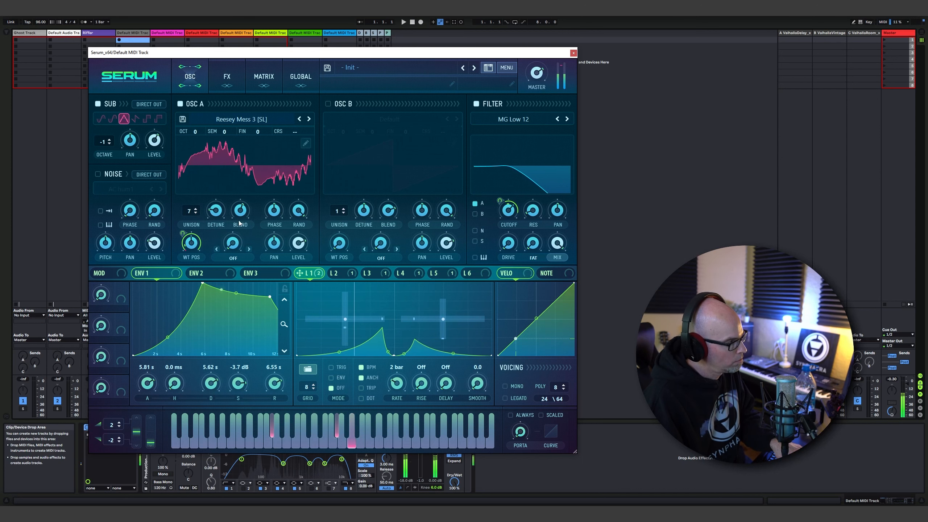
Add a delay directly after the compressor, with dotted 1/8 times on both the left and right channels.
click(230, 77)
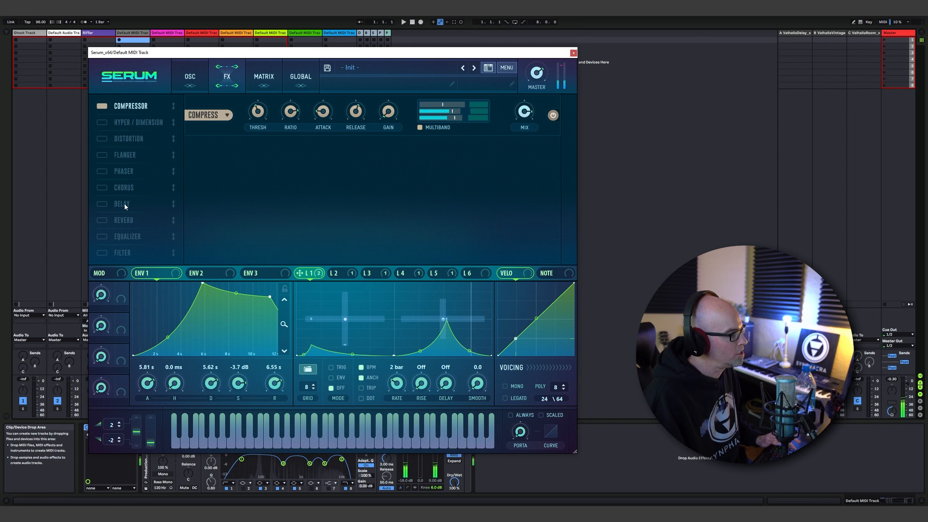
click(105, 204)
drag(174, 204, 172, 119)
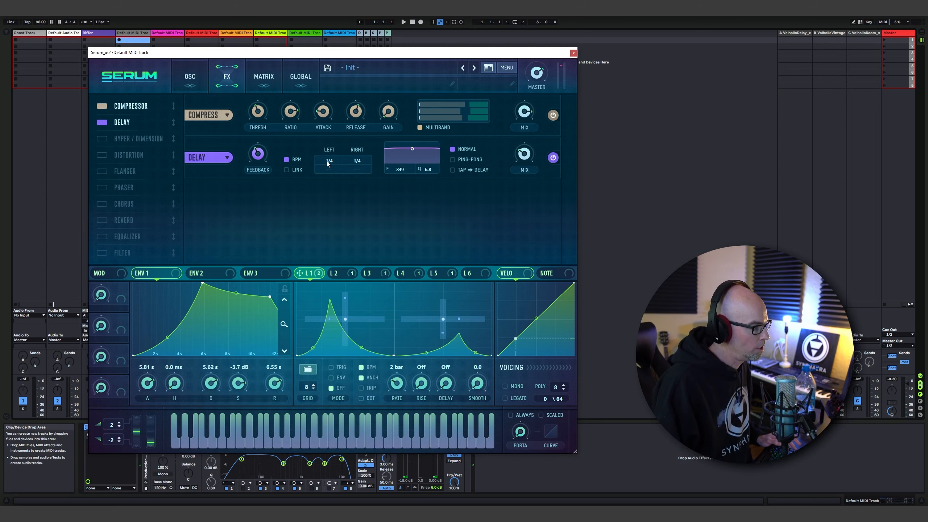
drag(338, 165, 349, 53)
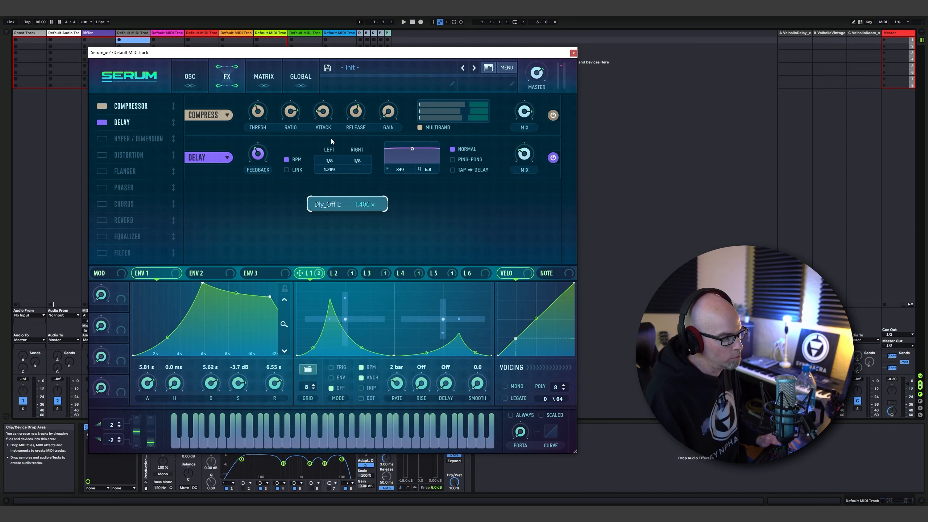
drag(327, 19, 328, 20)
drag(355, 168, 369, 62)
Switch the delay to ping-pong mode and adjust its mix and feedback amounts.
click(453, 160)
drag(524, 154, 529, 128)
drag(258, 155, 261, 136)
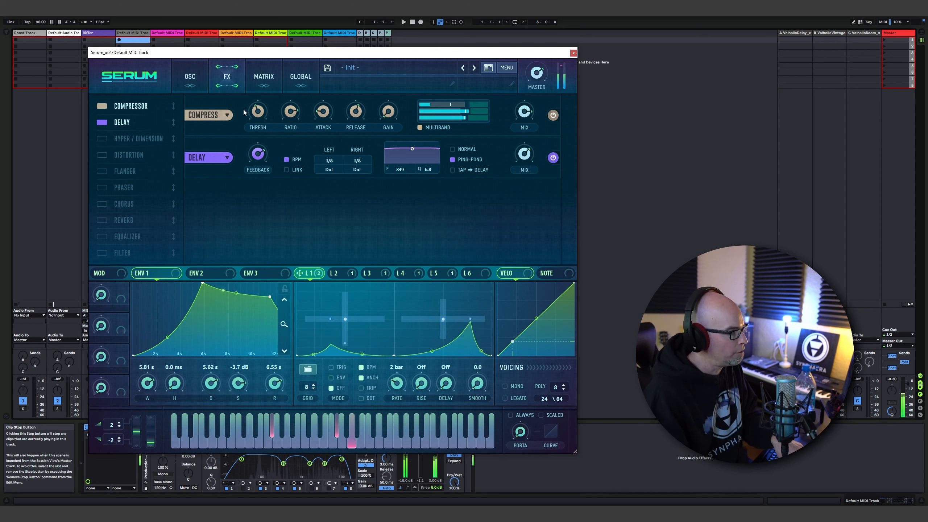
Enable oscillator B and load the Evol Sweep wavetable from the Digital category.
click(197, 79)
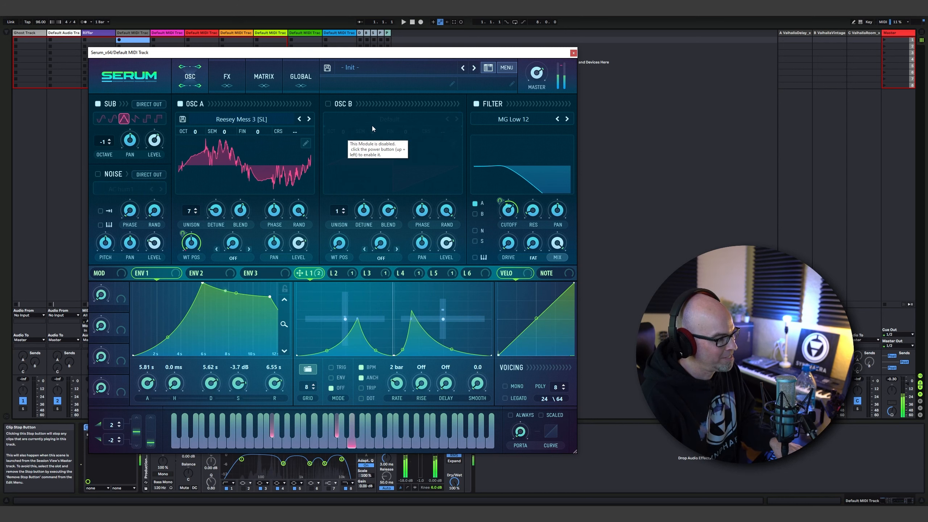
click(327, 104)
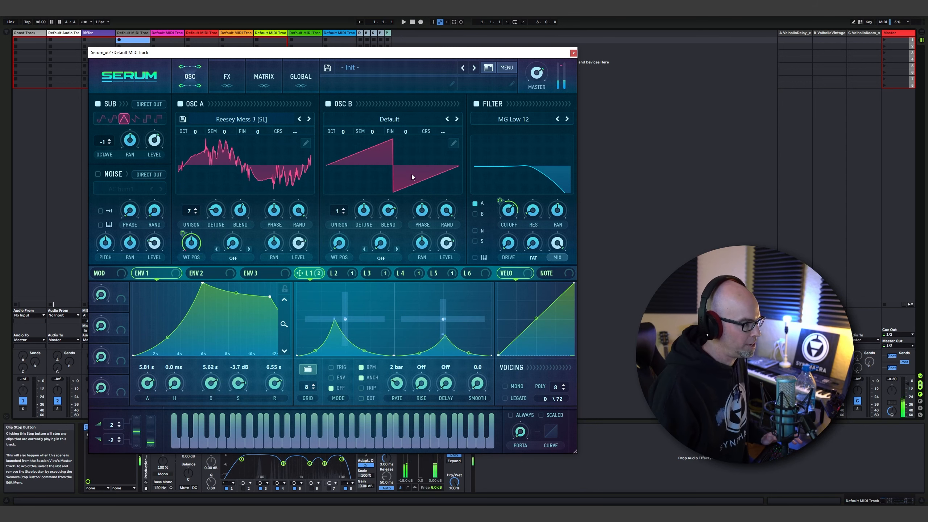
click(397, 123)
mouse_move(377, 137)
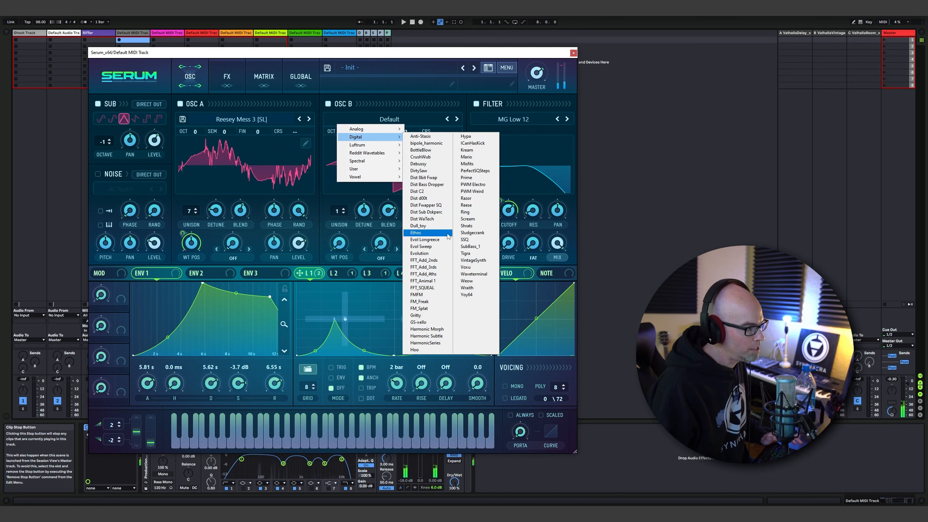
click(438, 247)
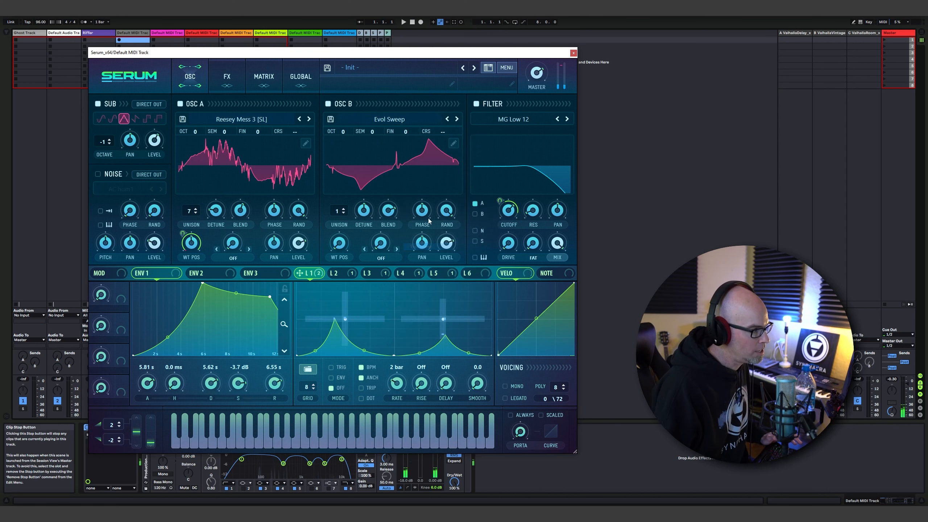
Adjust oscillator B's wavetable position, and apply the Bend + warp mode with a raised warp amount.
mouse_move(339, 243)
mouse_down()
mouse_move(341, 193)
mouse_move(340, 225)
mouse_move(355, 197)
mouse_move(342, 245)
mouse_move(349, 229)
mouse_up()
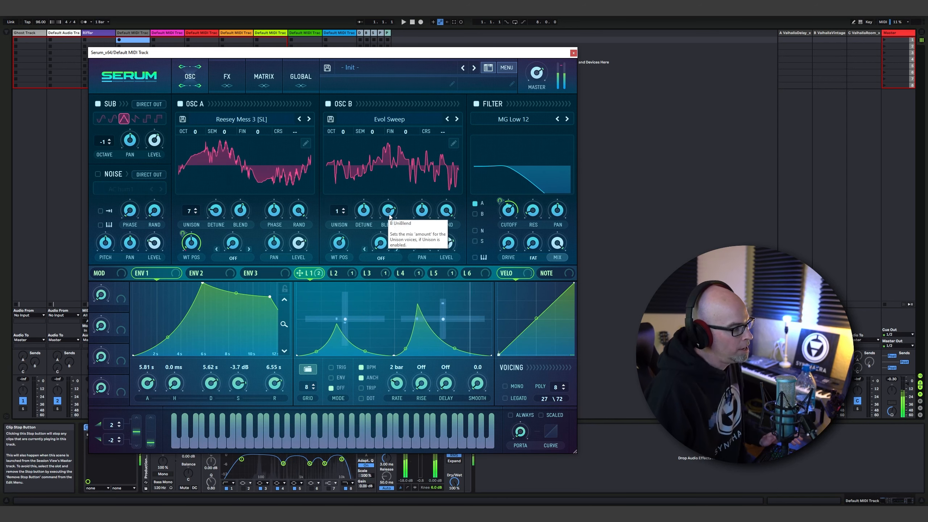
drag(338, 243, 338, 263)
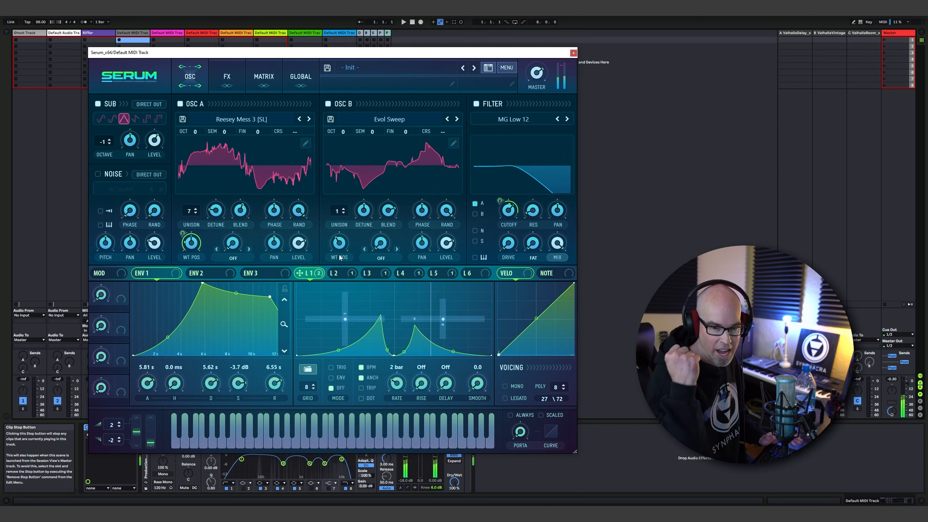
click(396, 262)
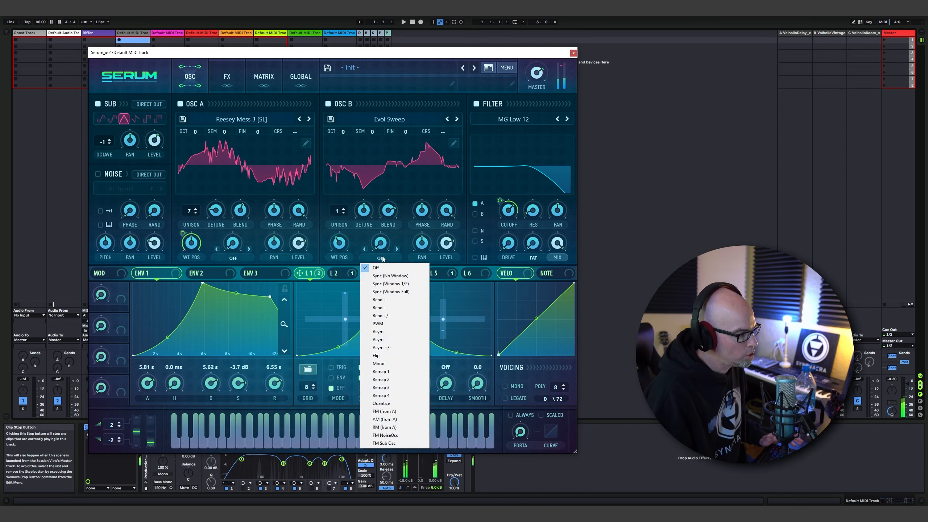
click(393, 299)
drag(381, 245, 381, 233)
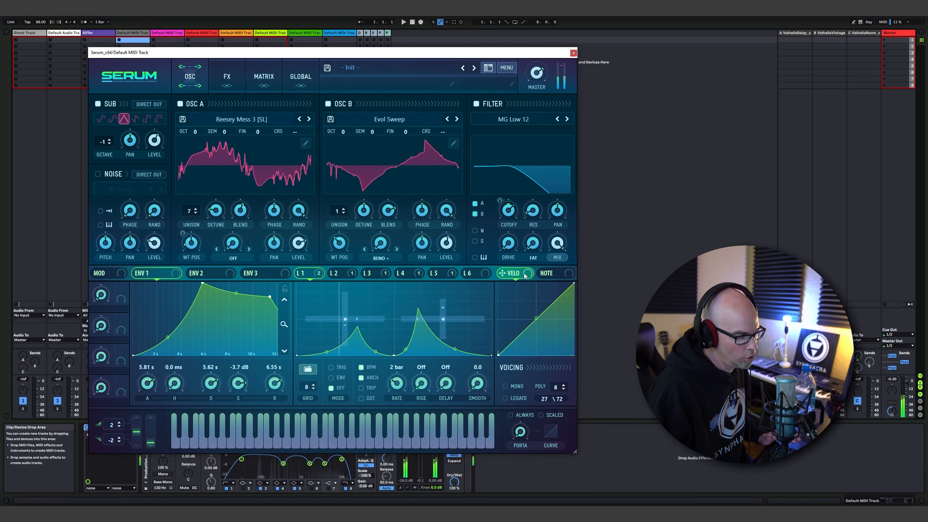
Route oscillator B through the filter, and modulate the filter cutoff with velocity using a downward-bowed velocity curve.
drag(514, 273, 514, 212)
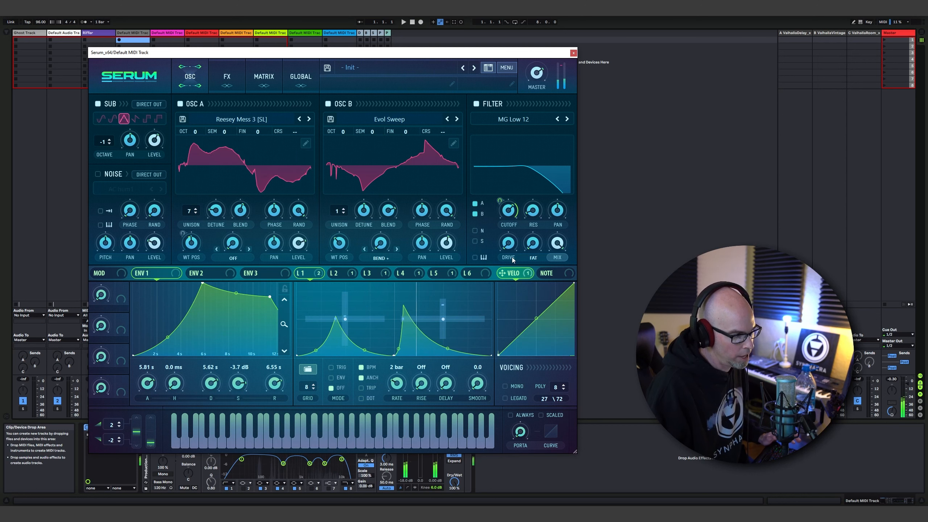
drag(540, 323, 541, 328)
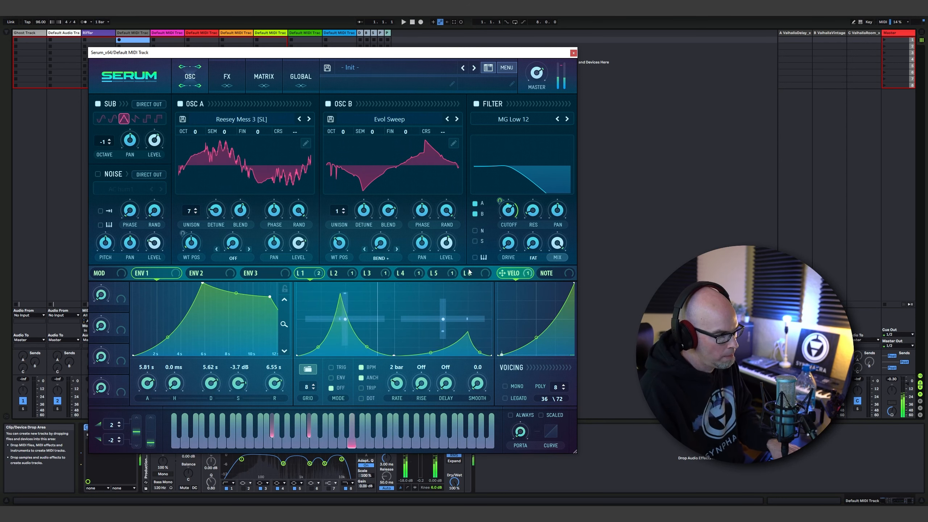
Raise oscillator B's warp amount and modulate it with LFO 6, with BPM sync turned off for that LFO.
drag(381, 247, 386, 207)
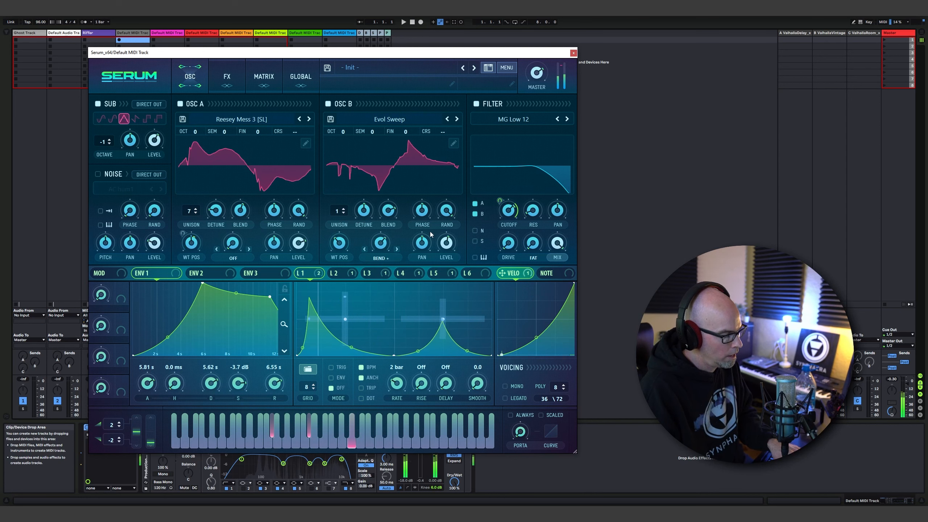
click(474, 273)
click(361, 366)
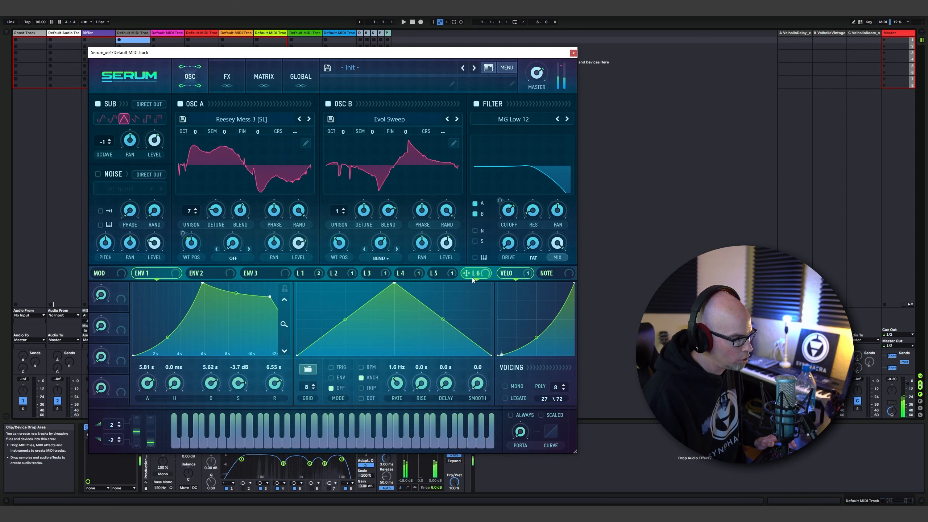
drag(474, 274, 458, 273)
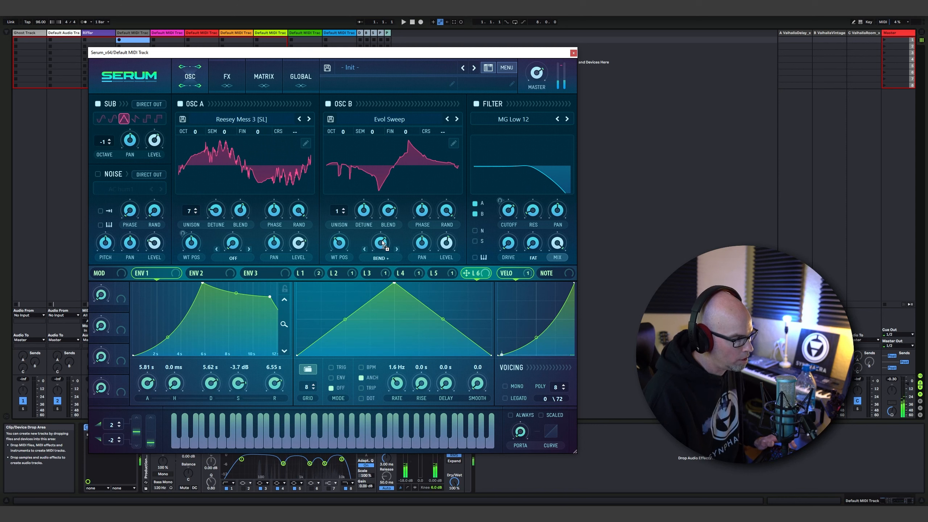
drag(382, 243, 382, 243)
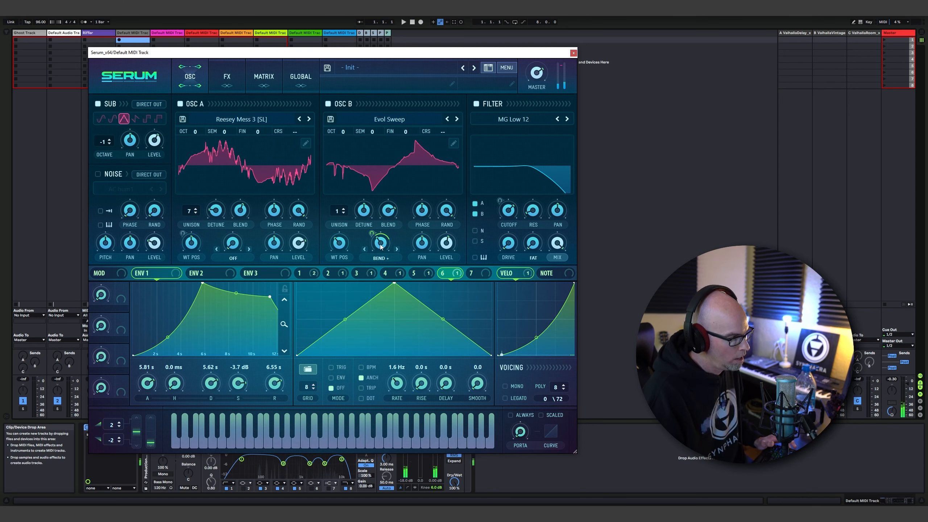
Check LFO 6's warp assignment in the modulation matrix and slow LFO 6's rate to 0.2 Hz.
right_click(381, 247)
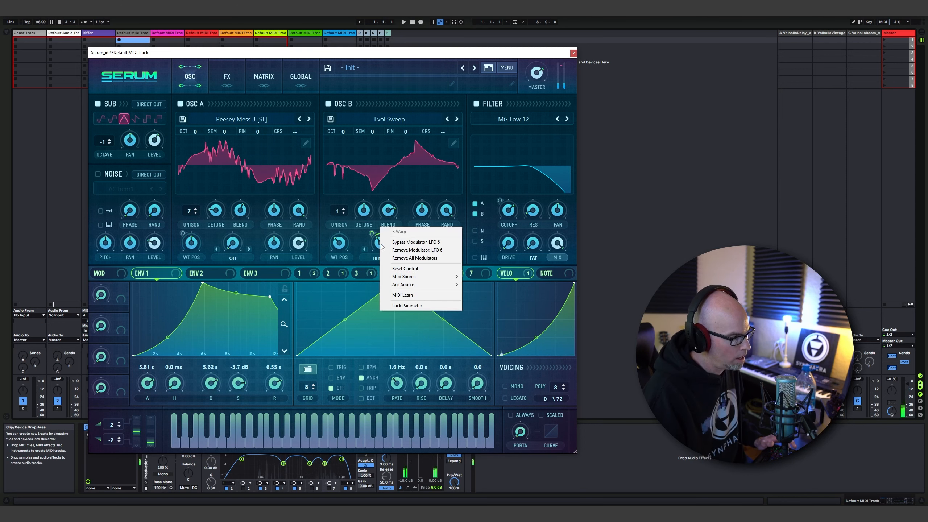
click(248, 71)
scroll(333, 210, down, 3)
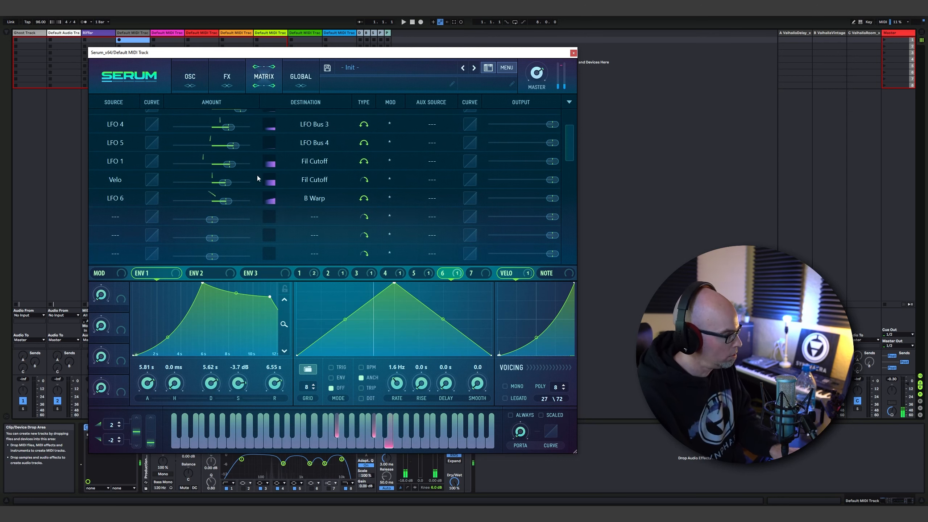
click(190, 79)
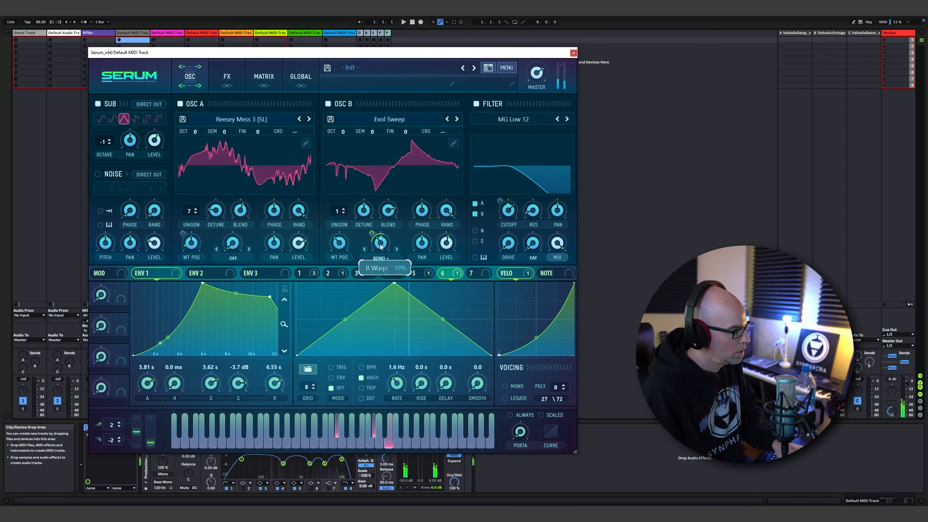
drag(394, 365, 397, 398)
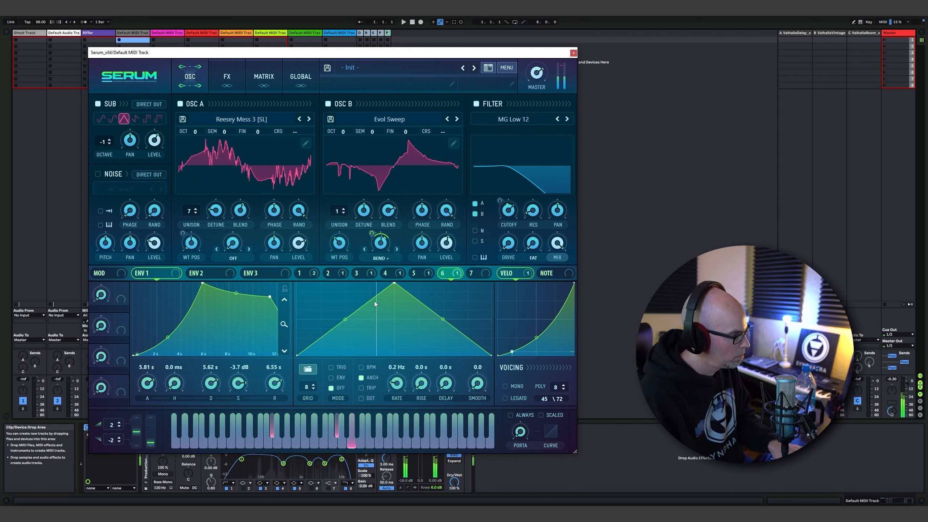
Set oscillator B to 3 unison voices with less detune, and set the polyphony to 16.
drag(337, 211, 364, 237)
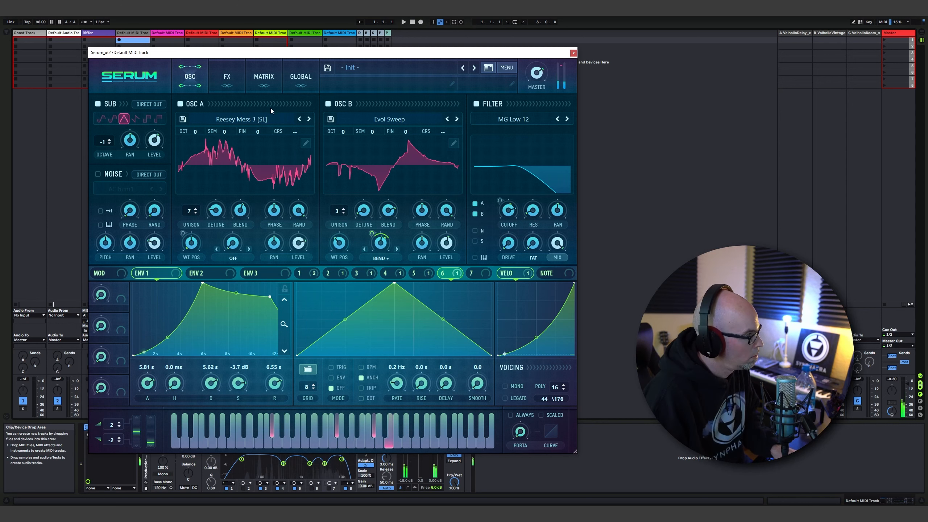
Add a Hall reverb after the delay, lengthen its decay and raise its low cut and high cut.
click(231, 78)
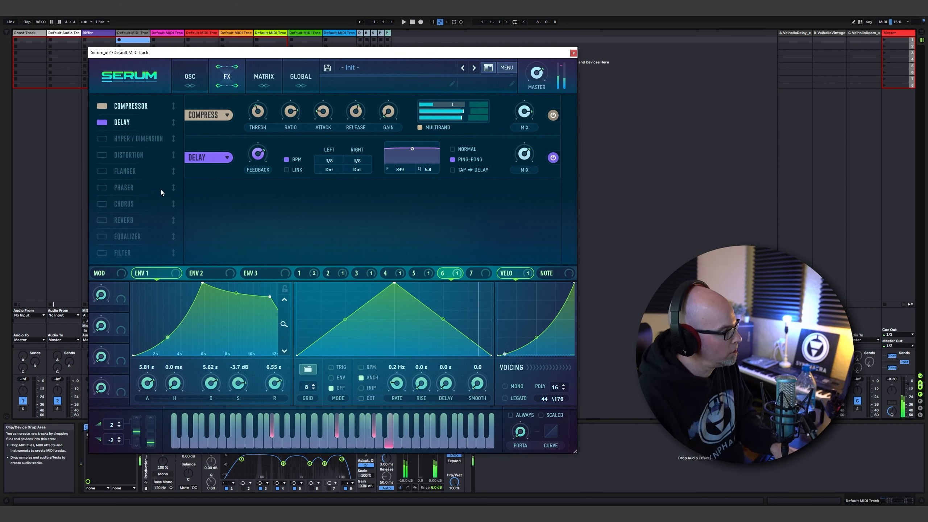
click(102, 221)
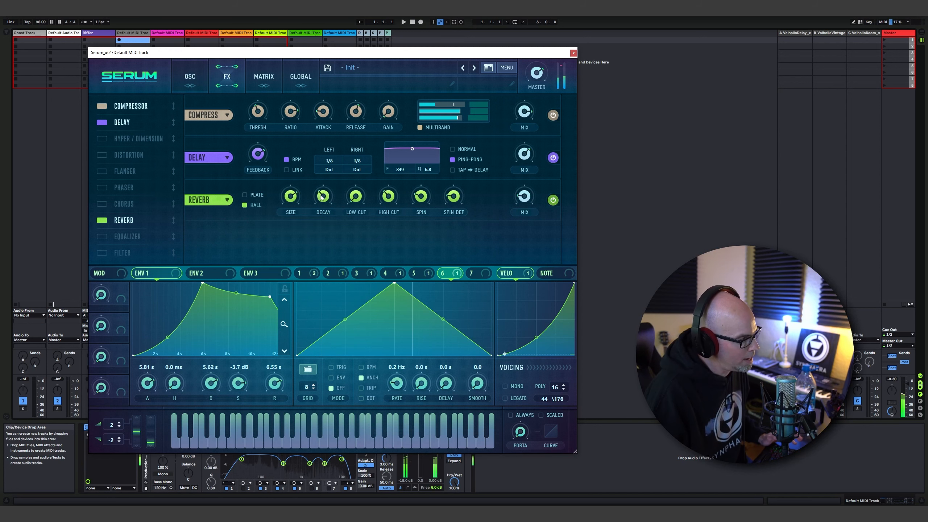
drag(324, 199, 324, 179)
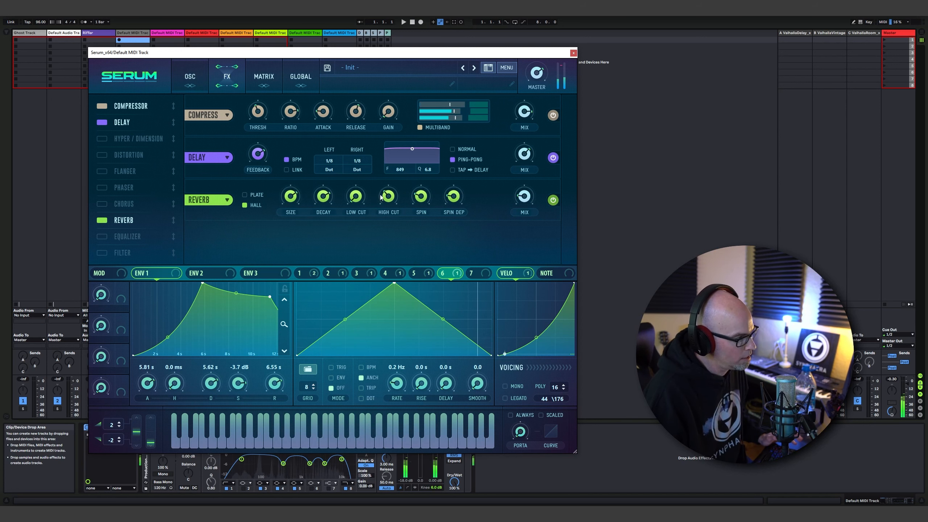
mouse_move(388, 196)
mouse_down()
mouse_move(393, 184)
mouse_move(356, 188)
mouse_move(390, 195)
mouse_up()
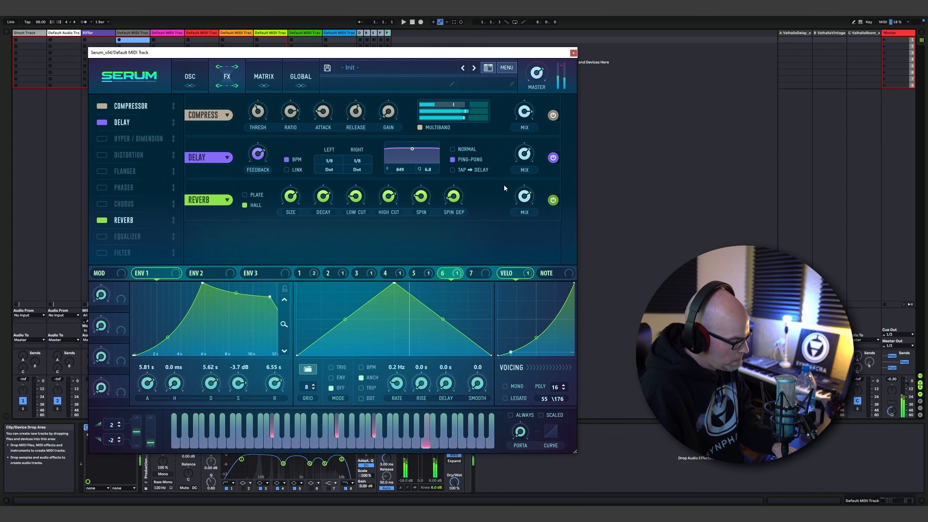
Return to the oscillator view and display LFO 1's moving curve.
click(190, 77)
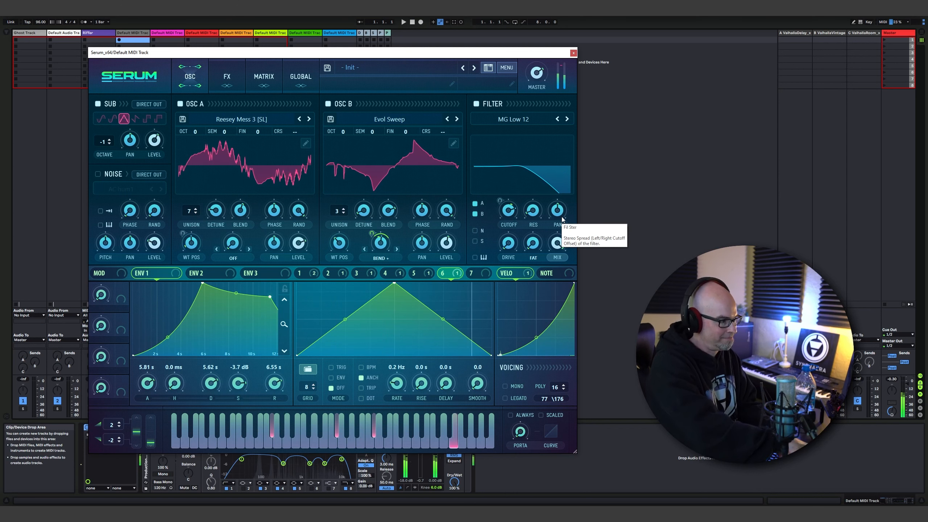
click(302, 274)
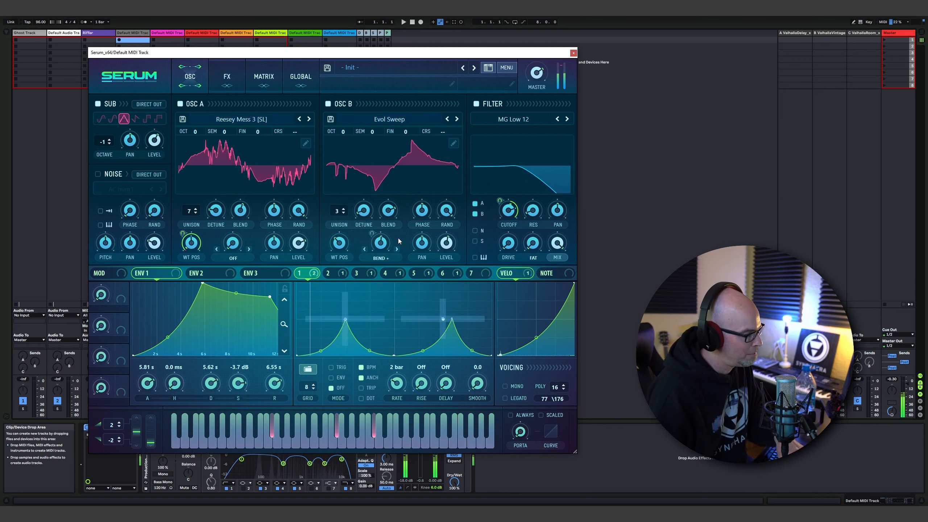